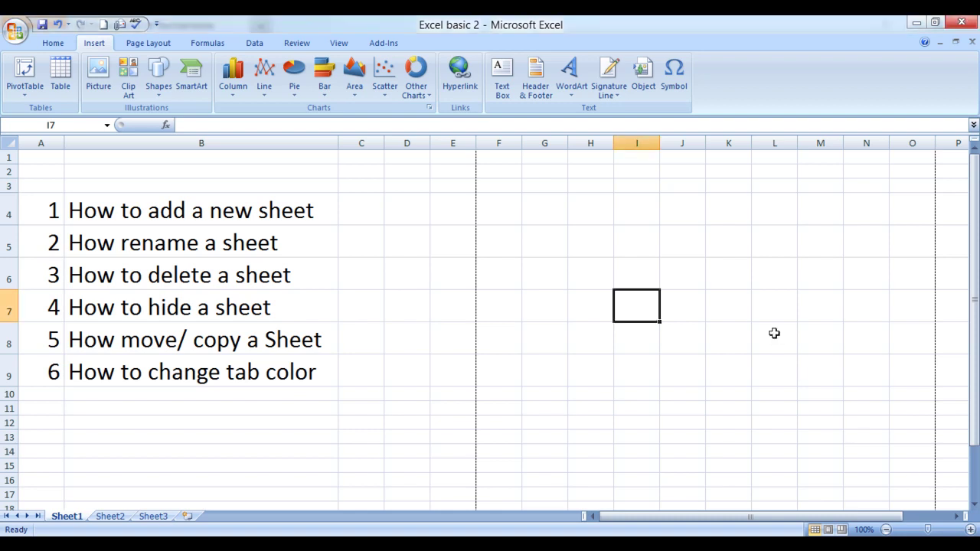
# - Insert '/unhide' after 'hide' in B7 so topic 4 reads 'How to hide /unhide a sheet'
pyautogui.press('Left')
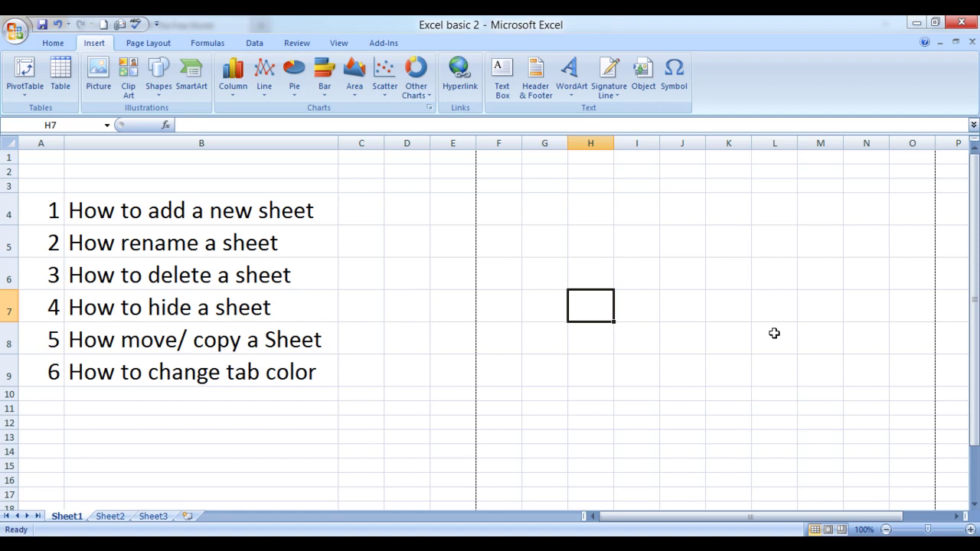
pyautogui.click(296, 215)
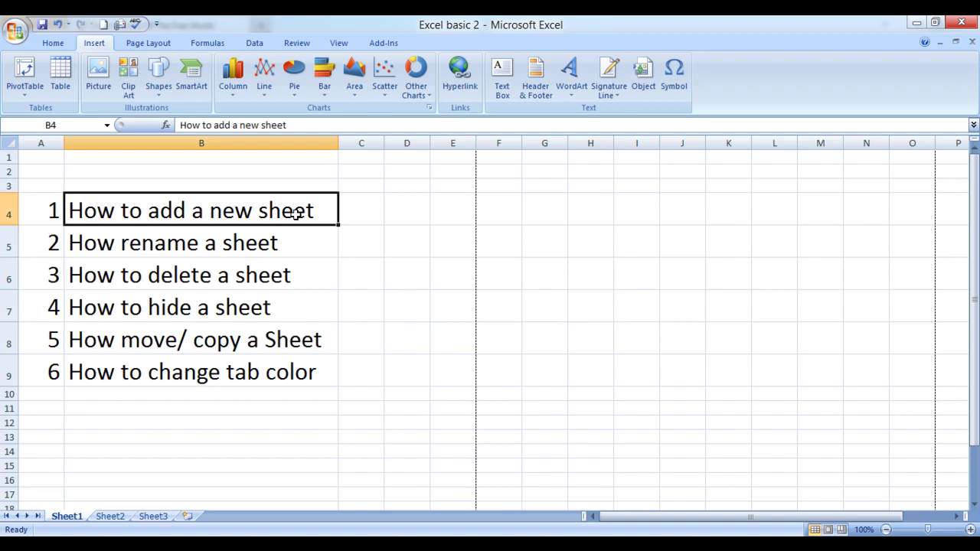
pyautogui.press('Down')
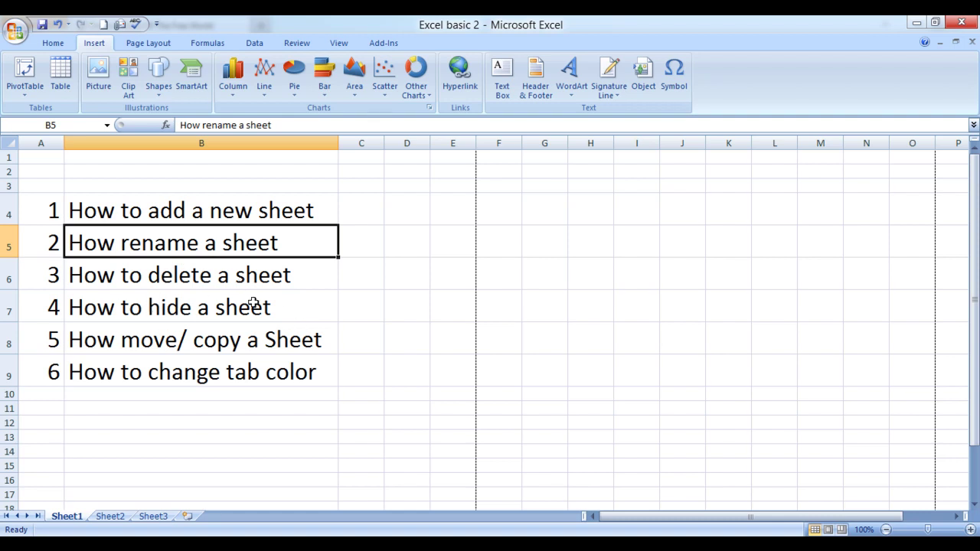
pyautogui.doubleClick(199, 307)
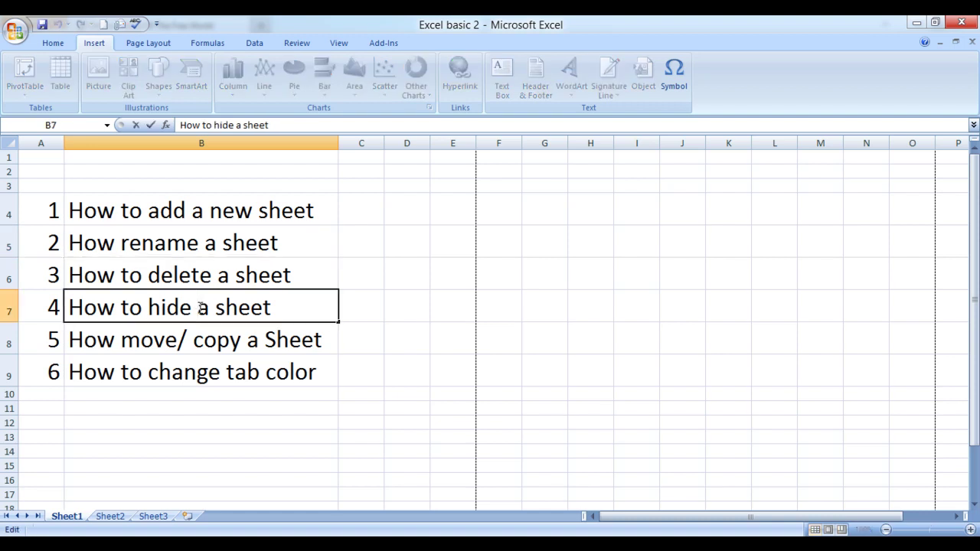
pyautogui.write('/unhide')
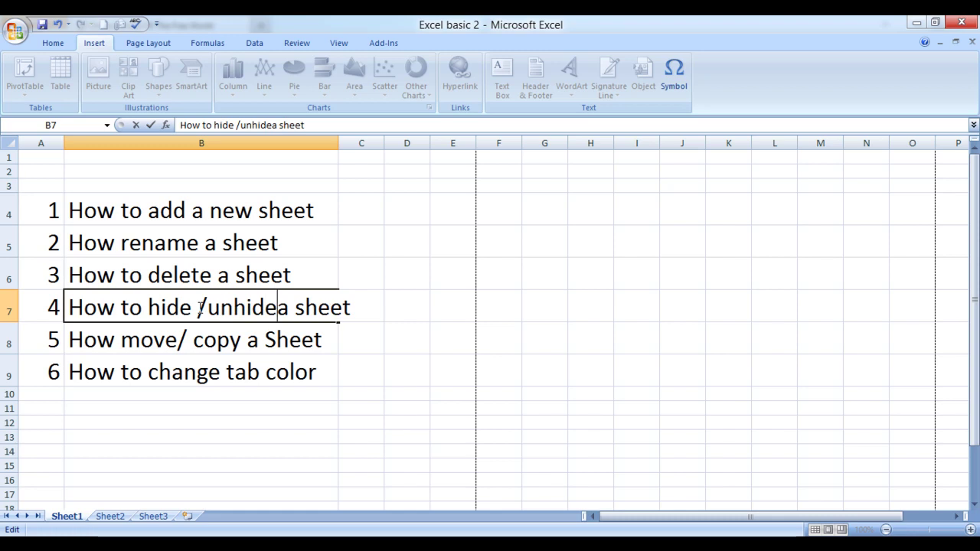
pyautogui.click(193, 406)
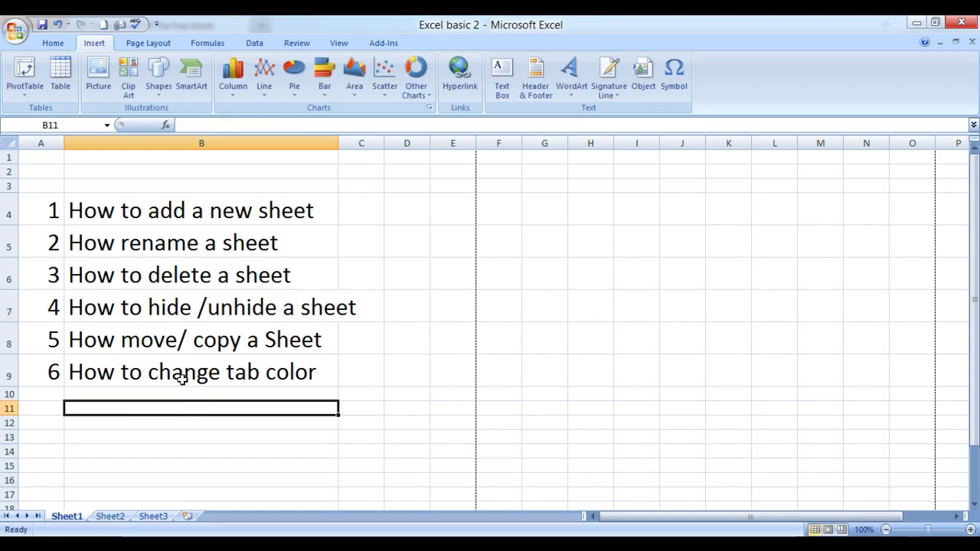
# - Change the capital 'S' in B8 to a lowercase 's' so topic 5 ends with 'sheet'
pyautogui.click(212, 345)
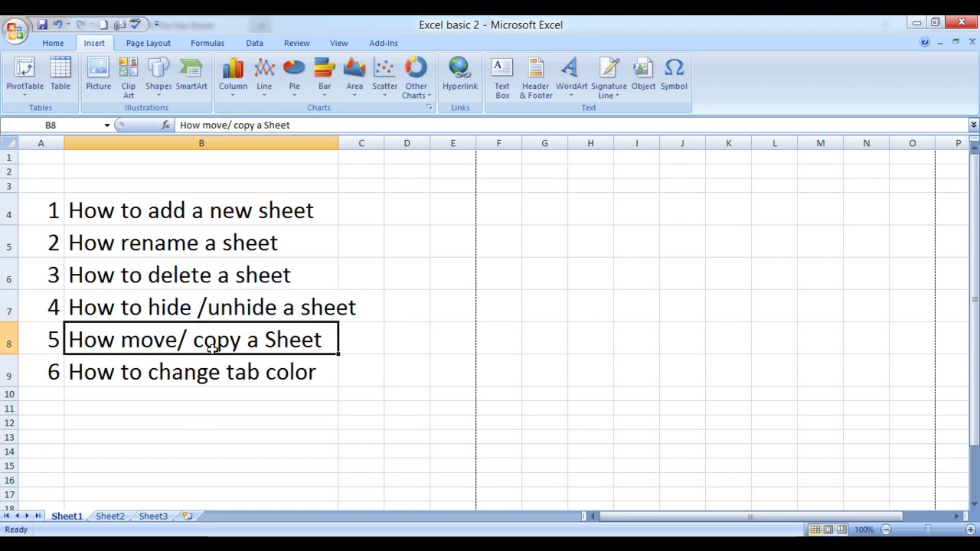
pyautogui.doubleClick(277, 345)
pyautogui.press('BackSpace')
pyautogui.write('s')
pyautogui.press('Return')
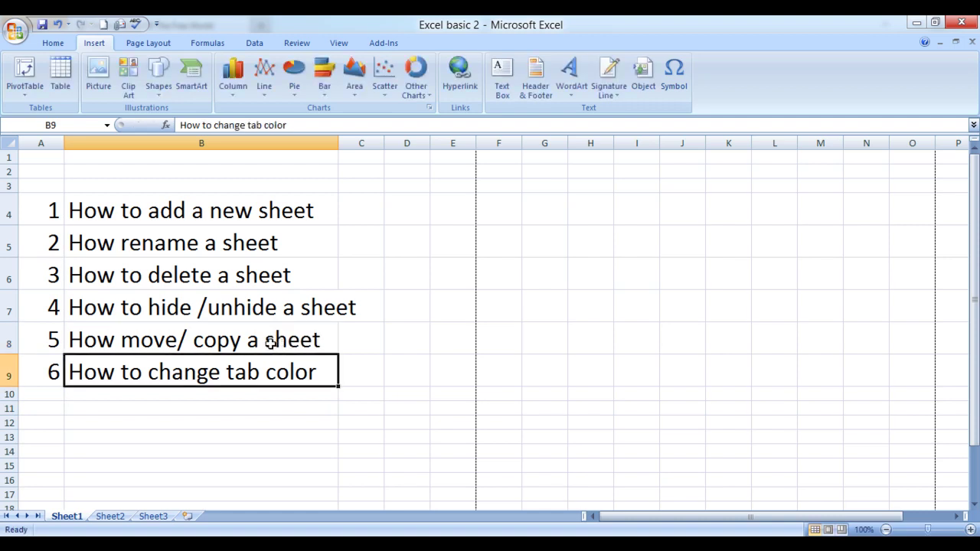
pyautogui.click(262, 405)
pyautogui.press('Up')
pyautogui.press('Up')
pyautogui.press('Up')
pyautogui.press('Up')
pyautogui.press('Up')
pyautogui.press('Up')
pyautogui.press('Up')
pyautogui.press('Up')
pyautogui.press('Up')
pyautogui.press('Down')
pyautogui.press('Down')
pyautogui.press('Down')
pyautogui.press('Down')
pyautogui.press('Down')
pyautogui.press('Down')
pyautogui.press('Down')
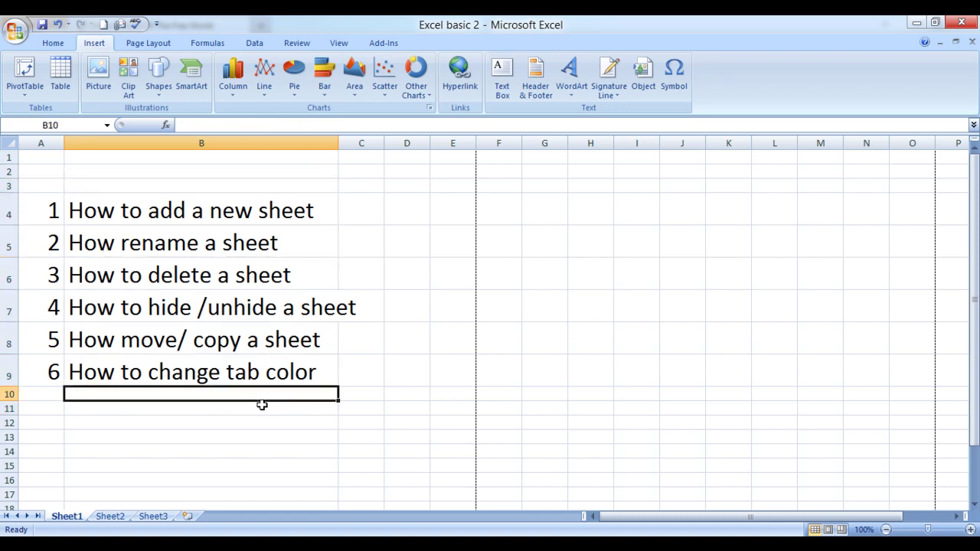
pyautogui.press('Up')
pyautogui.press('Up')
pyautogui.press('Up')
pyautogui.press('Up')
pyautogui.press('Up')
pyautogui.press('Up')
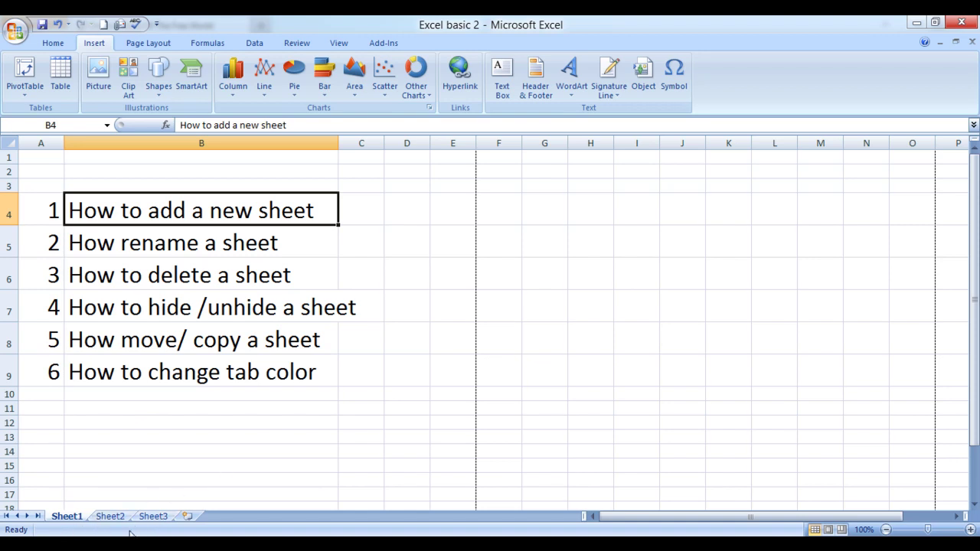
# - Add Sheet4, Sheet5 and Sheet6 with the Insert Worksheet button, ending back on Sheet1
pyautogui.click(111, 519)
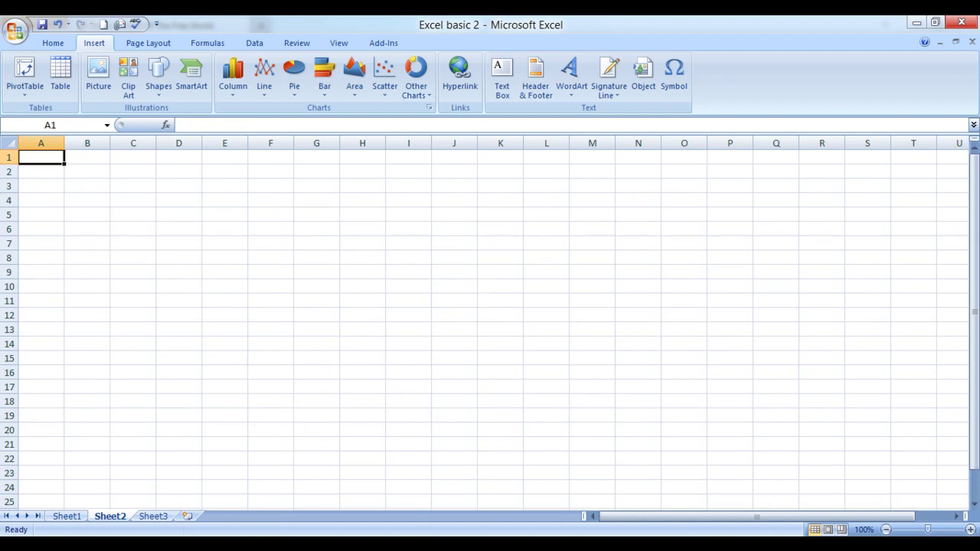
pyautogui.click(145, 521)
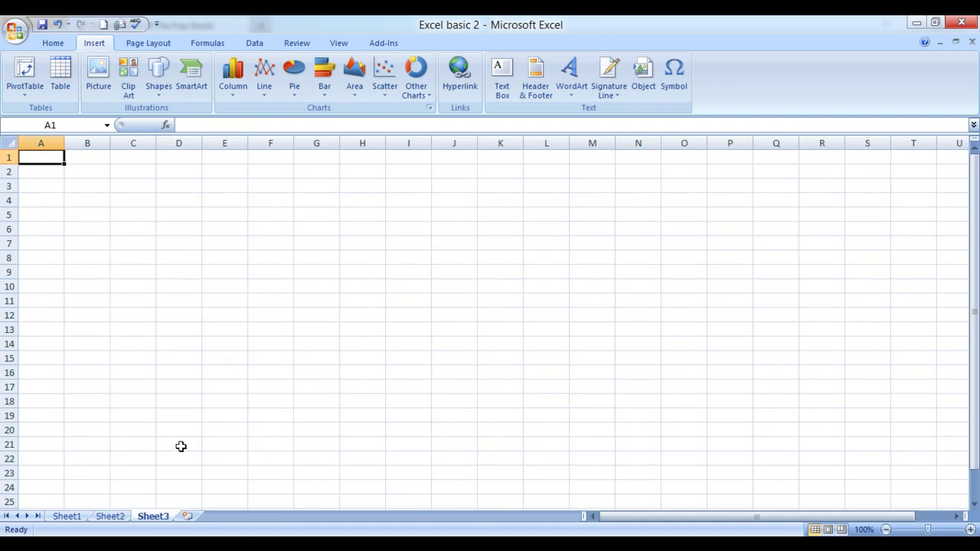
pyautogui.click(189, 519)
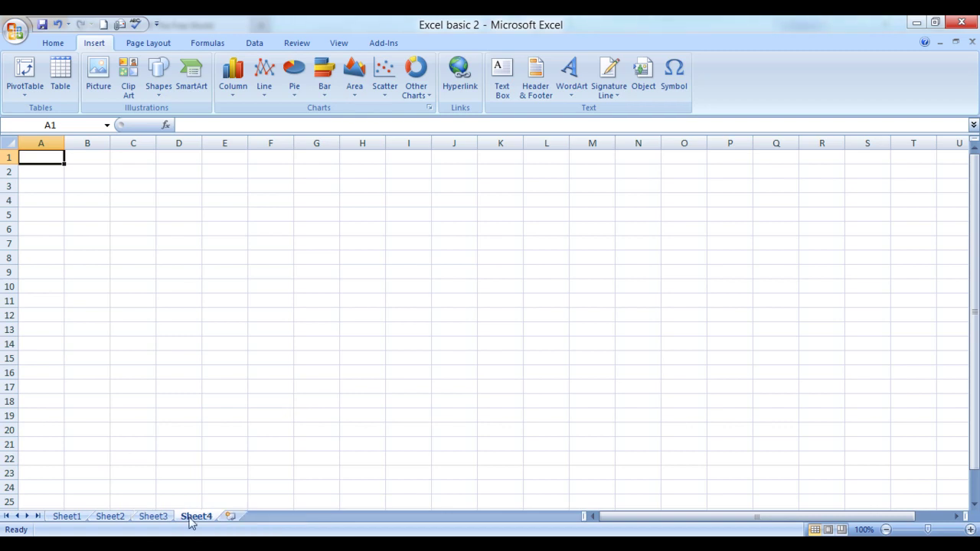
pyautogui.click(230, 518)
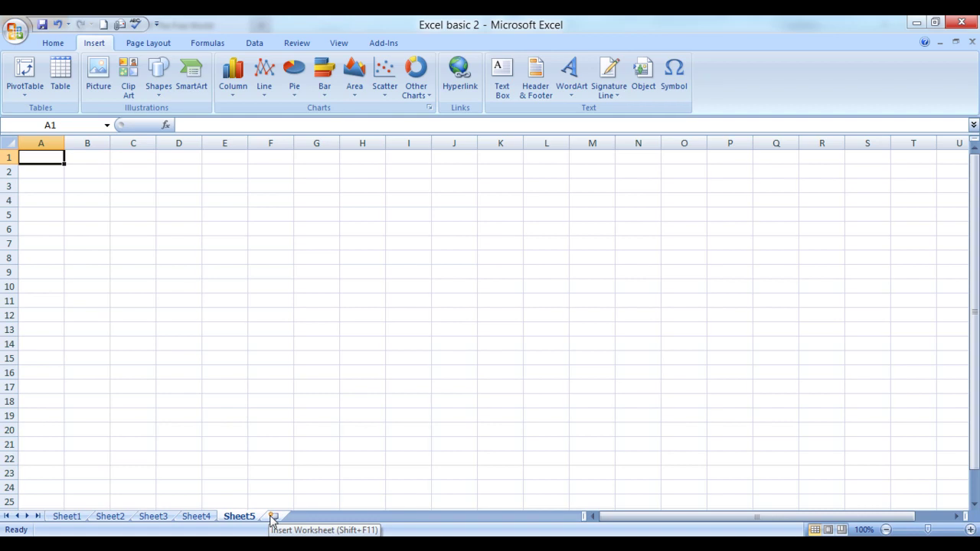
pyautogui.click(273, 518)
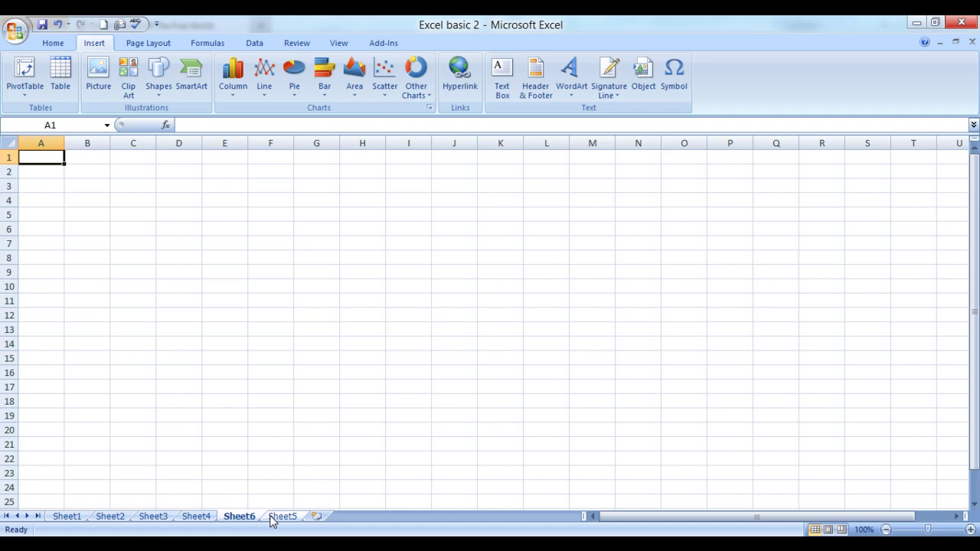
pyautogui.click(291, 518)
pyautogui.click(241, 519)
pyautogui.click(155, 517)
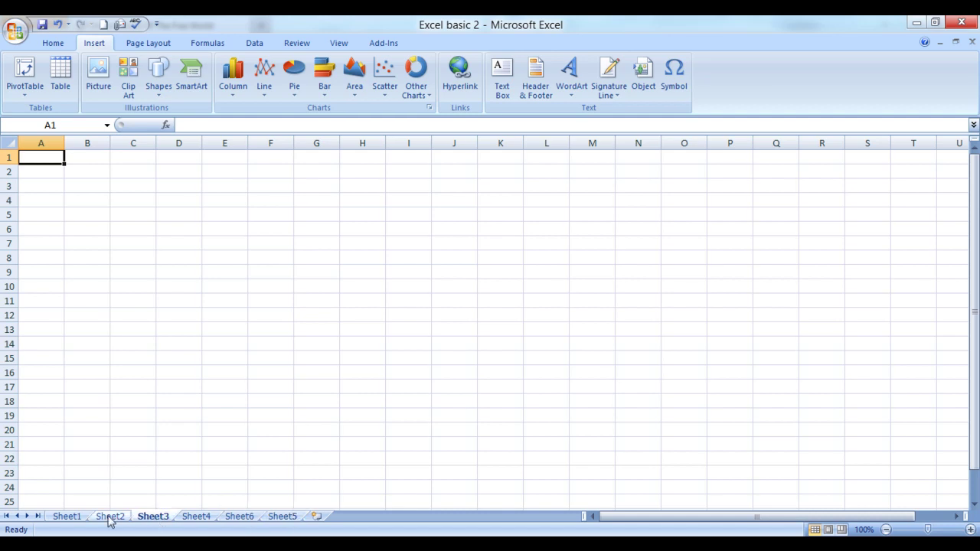
pyautogui.click(69, 517)
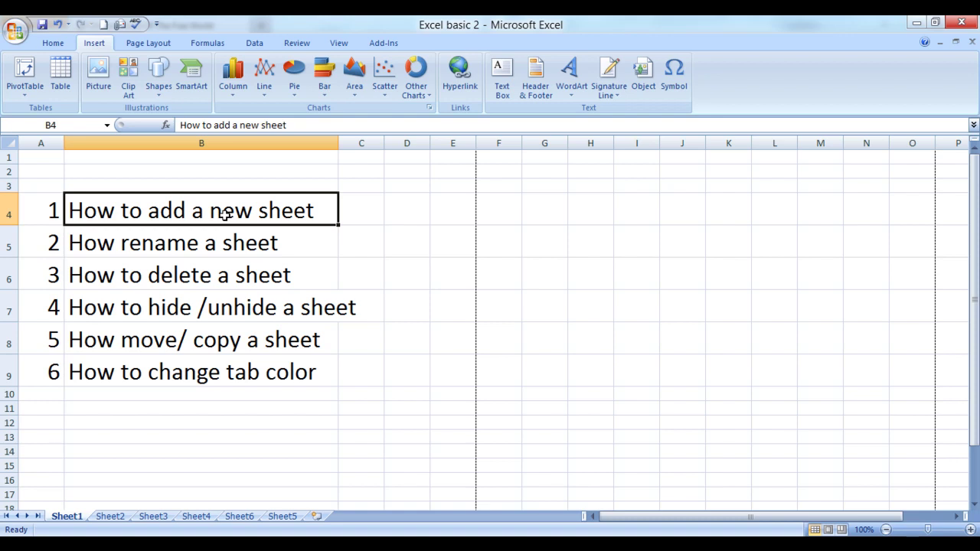
# - Insert blank worksheet Sheet7 before Sheet1 through the Sheet1 right-click Insert dialog
pyautogui.rightClick(71, 521)
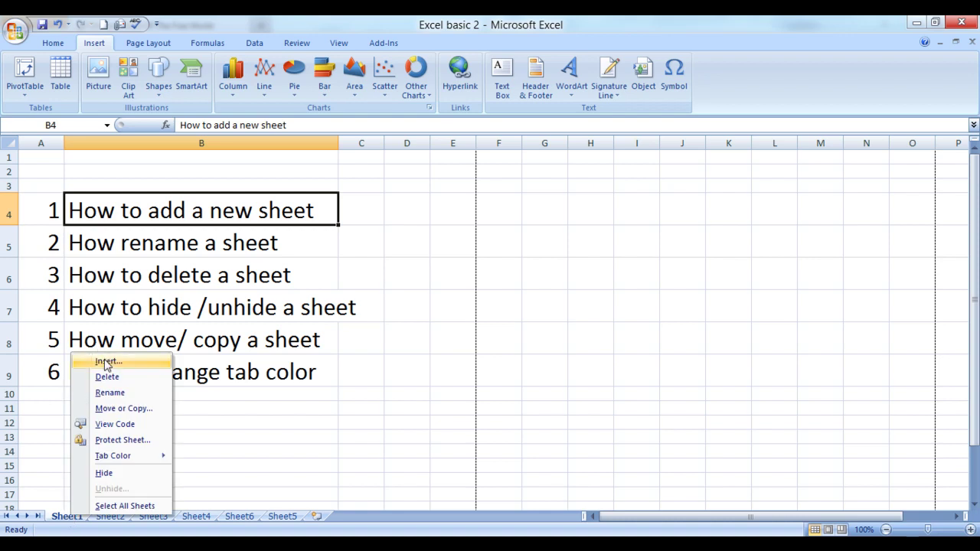
pyautogui.click(109, 362)
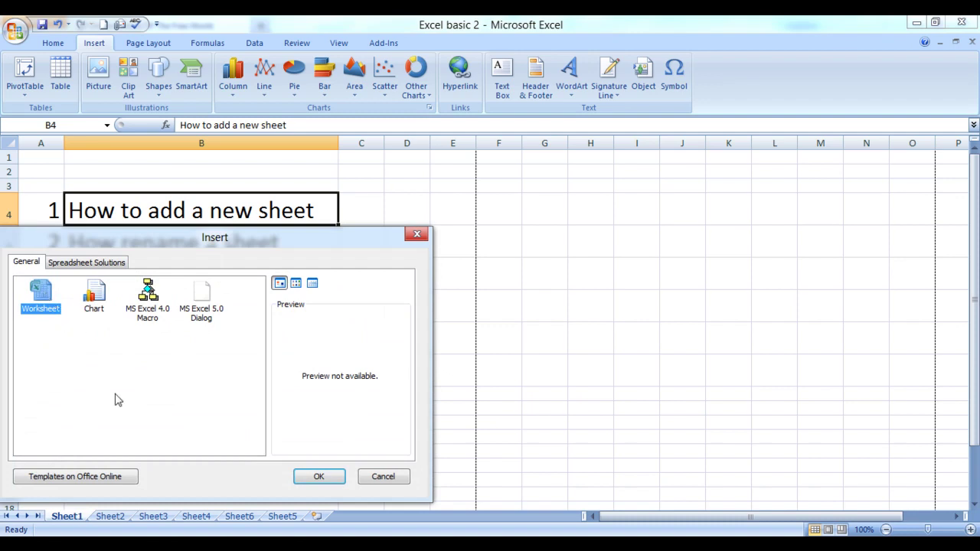
pyautogui.click(302, 479)
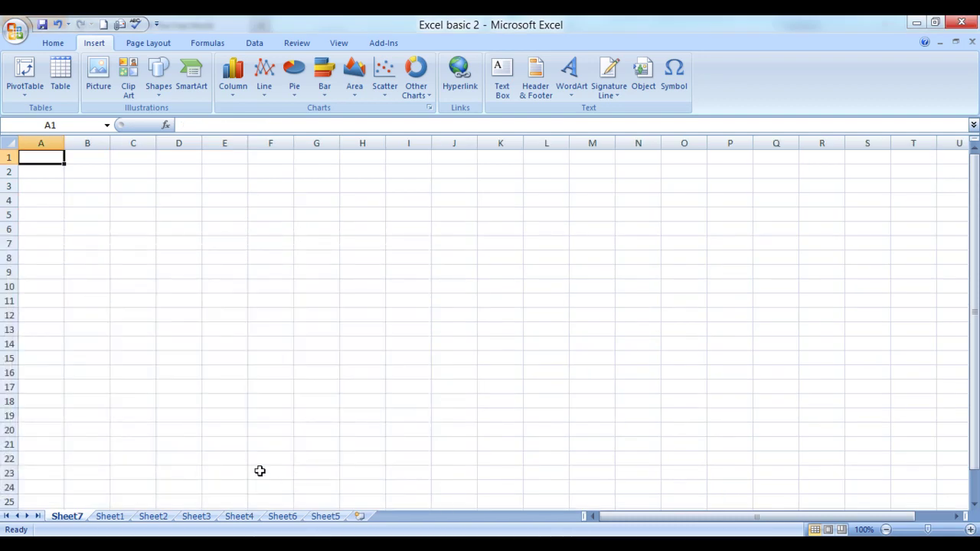
pyautogui.click(96, 487)
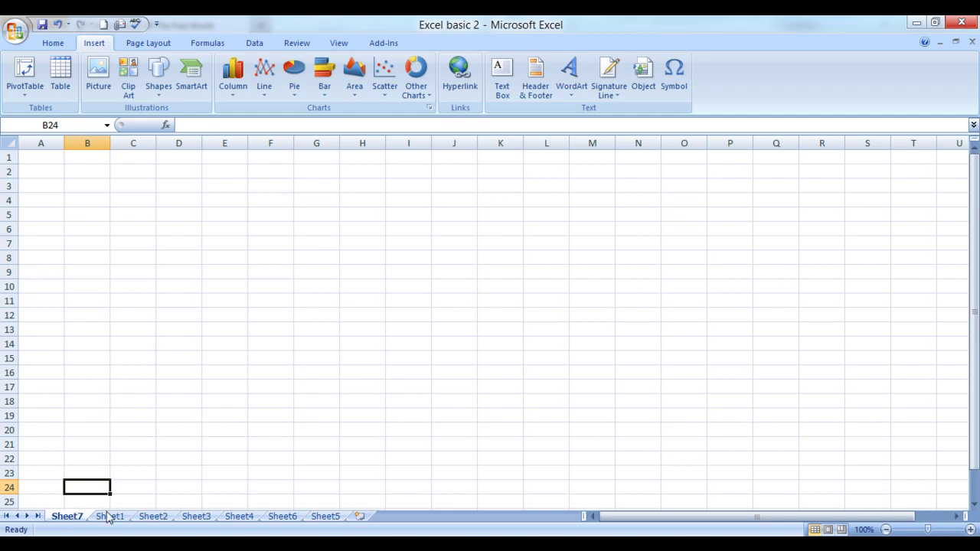
pyautogui.click(107, 517)
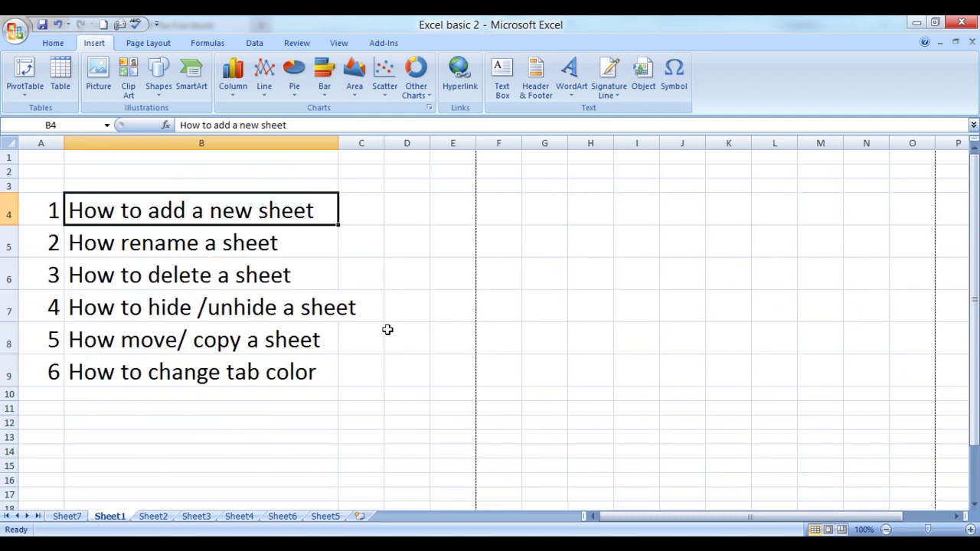
# - Insert Sheet8 with Home > Insert > Insert Sheet, then return to Sheet1
pyautogui.click(53, 43)
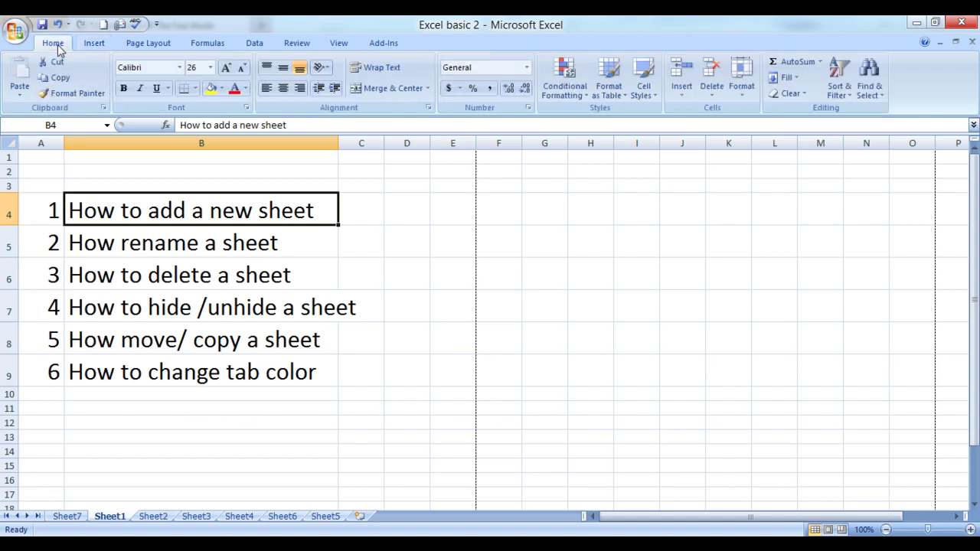
pyautogui.click(683, 96)
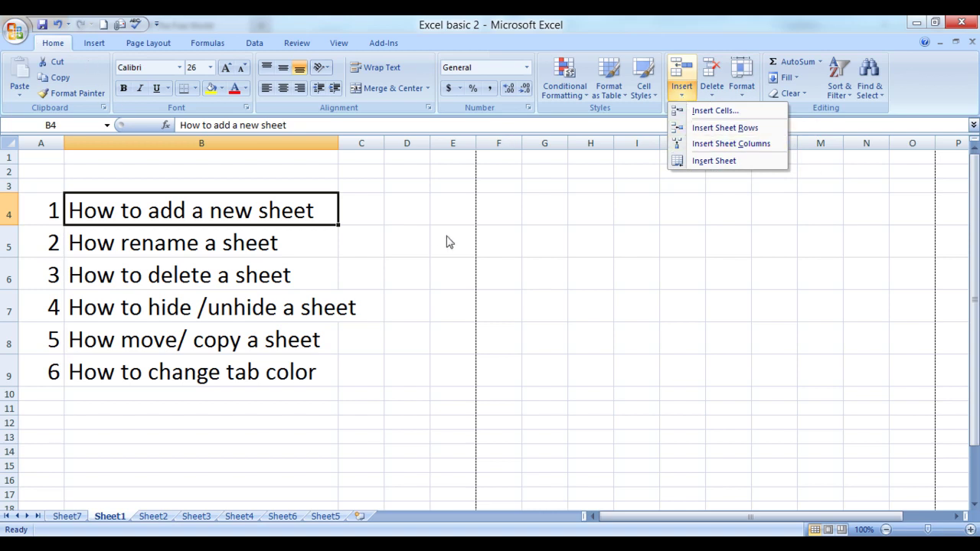
pyautogui.click(701, 161)
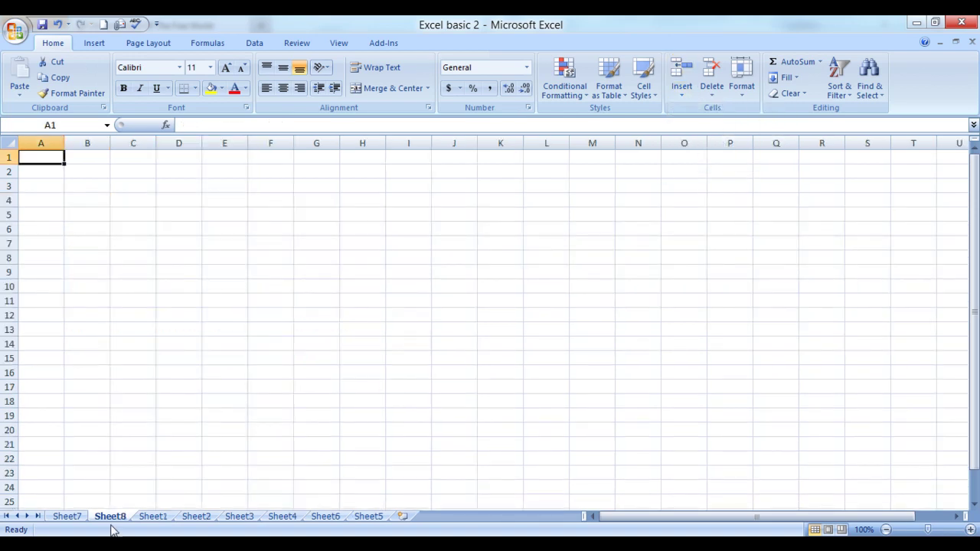
pyautogui.click(151, 518)
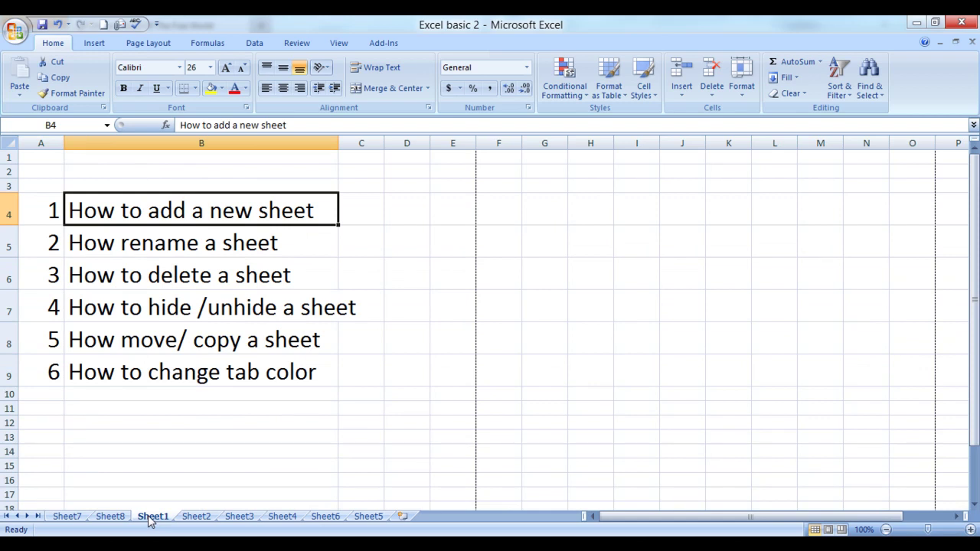
# - Rename Sheet1 to 'Myelesson'
pyautogui.click(110, 245)
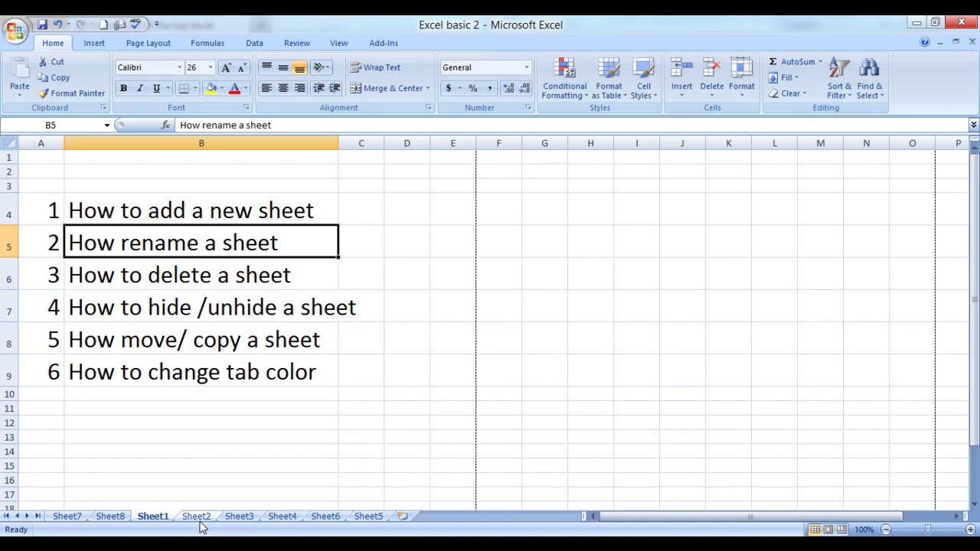
pyautogui.doubleClick(155, 518)
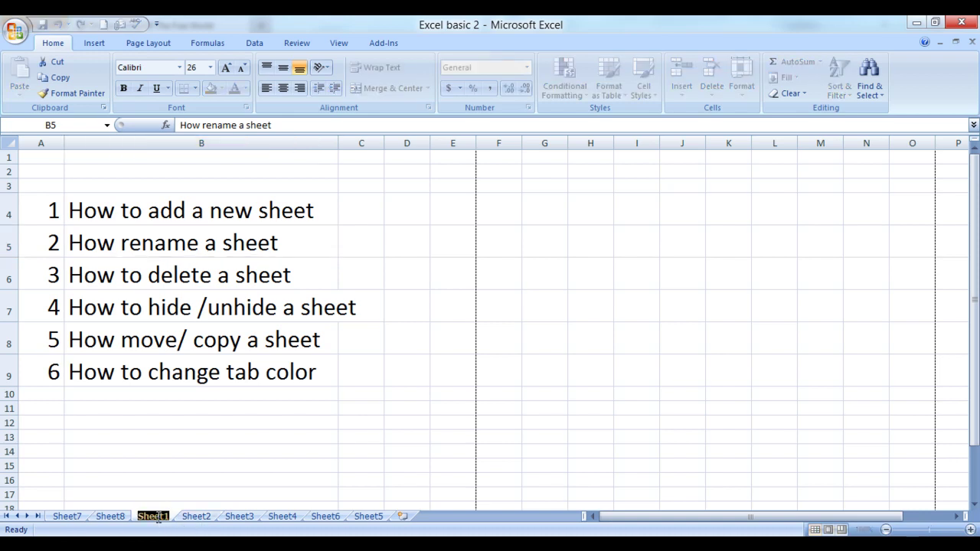
pyautogui.write('Myelesson')
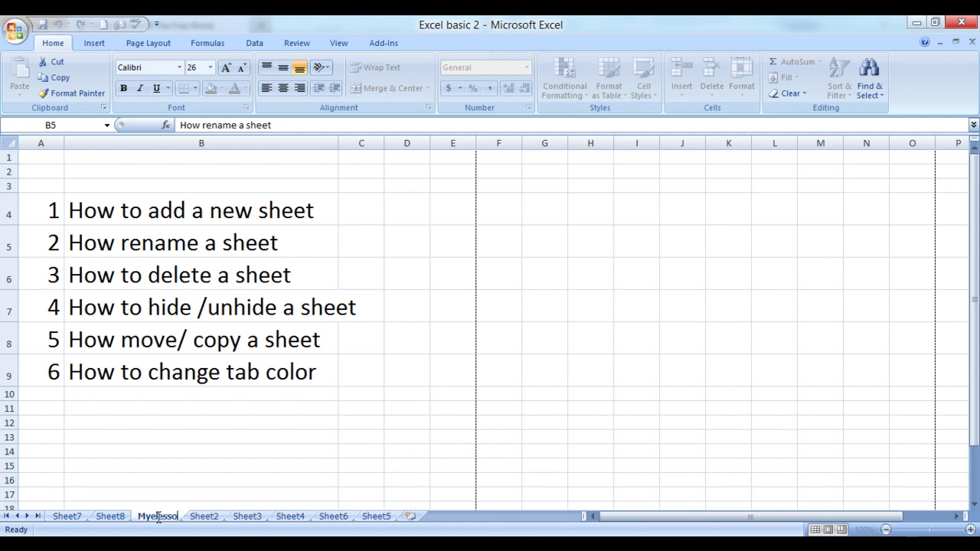
pyautogui.click(218, 446)
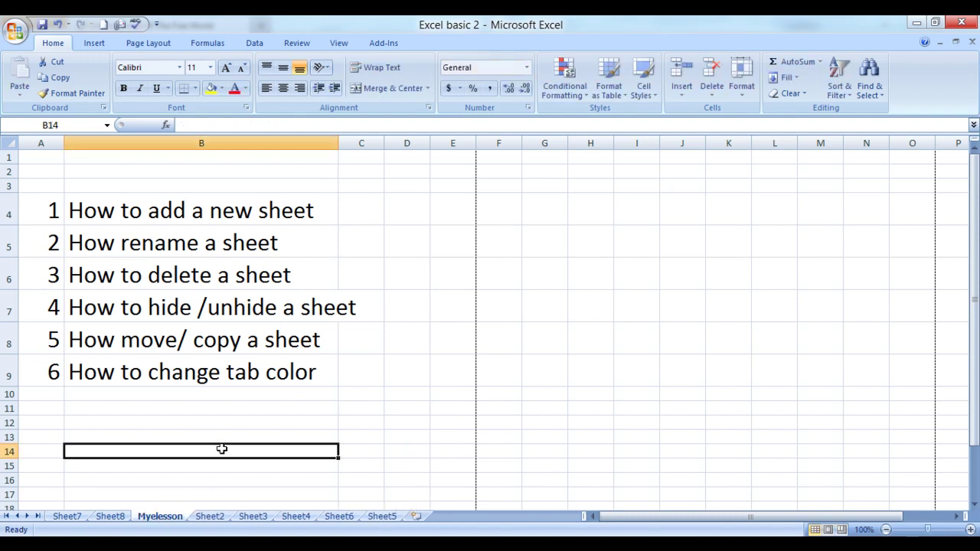
# - Rename Sheet2 to 'Excelmadeasy' and return to the Myelesson sheet
pyautogui.click(210, 518)
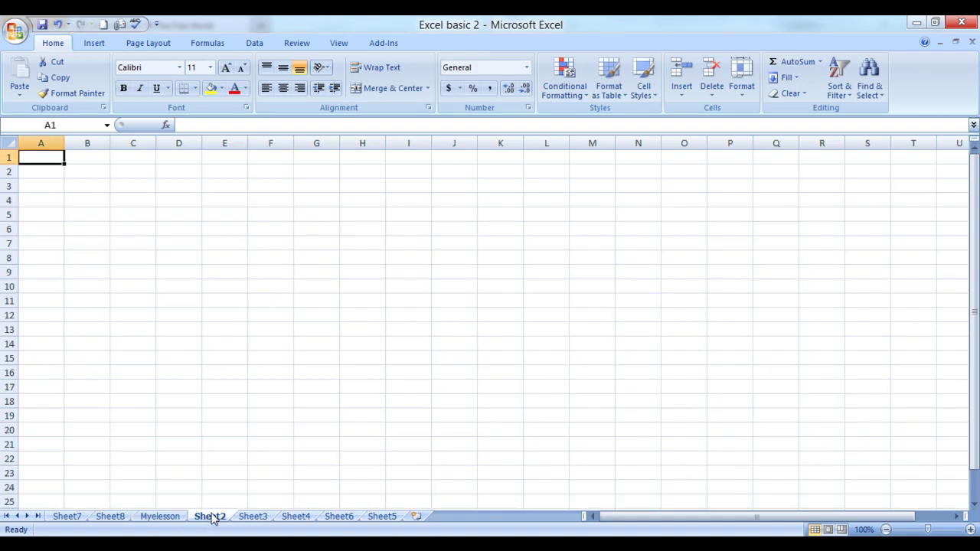
pyautogui.doubleClick(211, 516)
pyautogui.write('Ex')
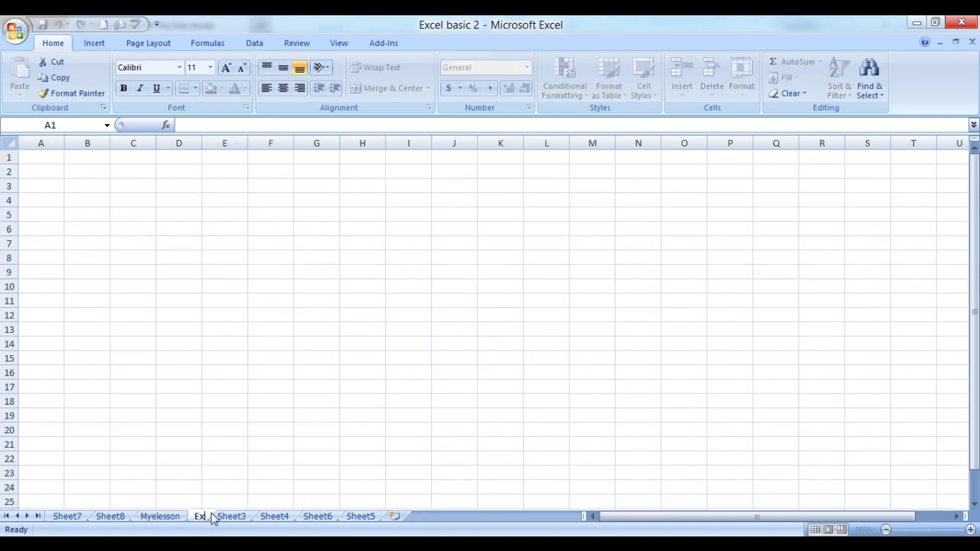
pyautogui.write('celmadeasy')
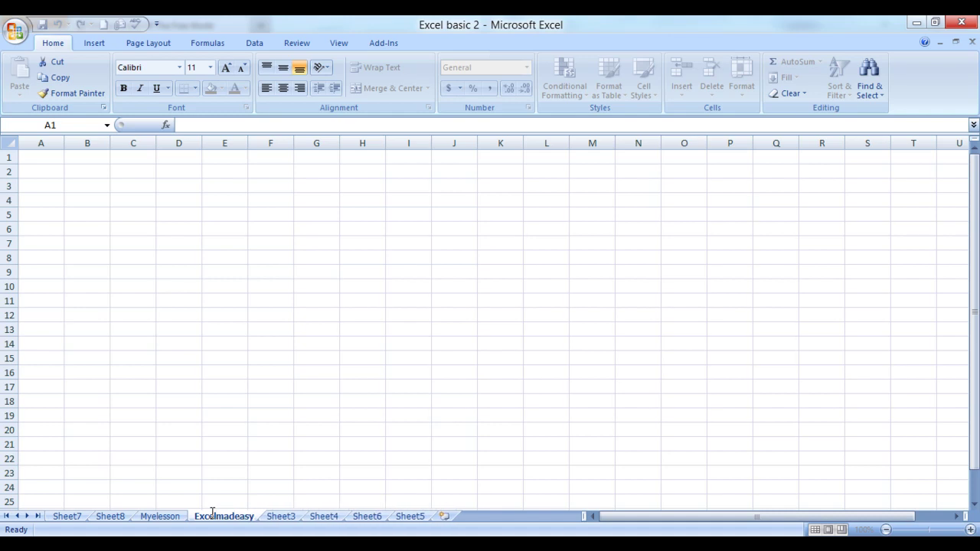
pyautogui.click(242, 474)
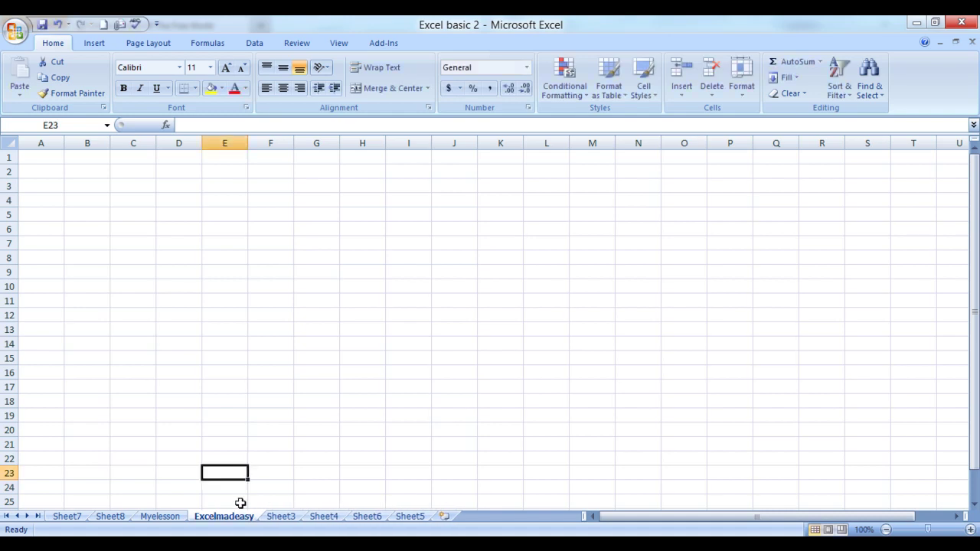
pyautogui.click(162, 516)
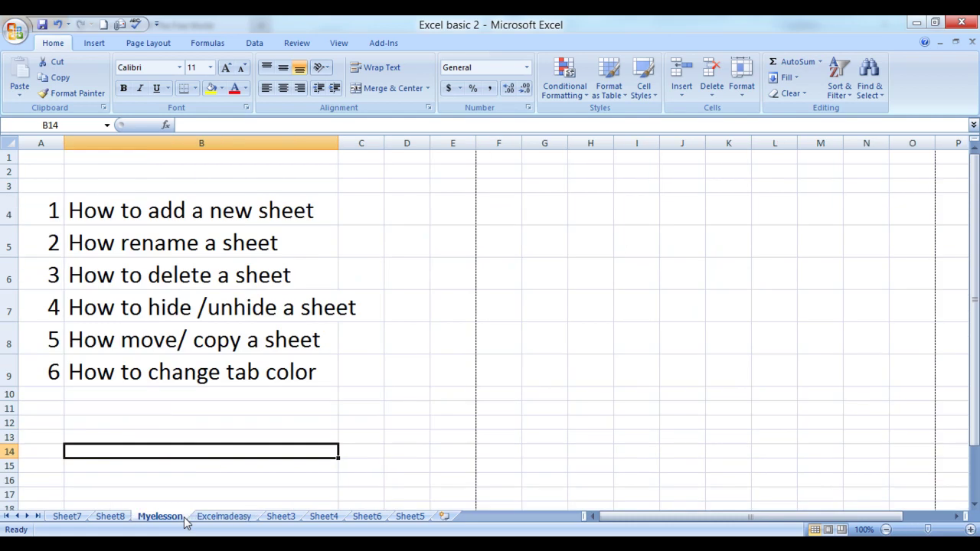
# - Rename Sheet3 to 'Guru' via Home > Format > Rename Sheet, then return to Myelesson
pyautogui.click(279, 518)
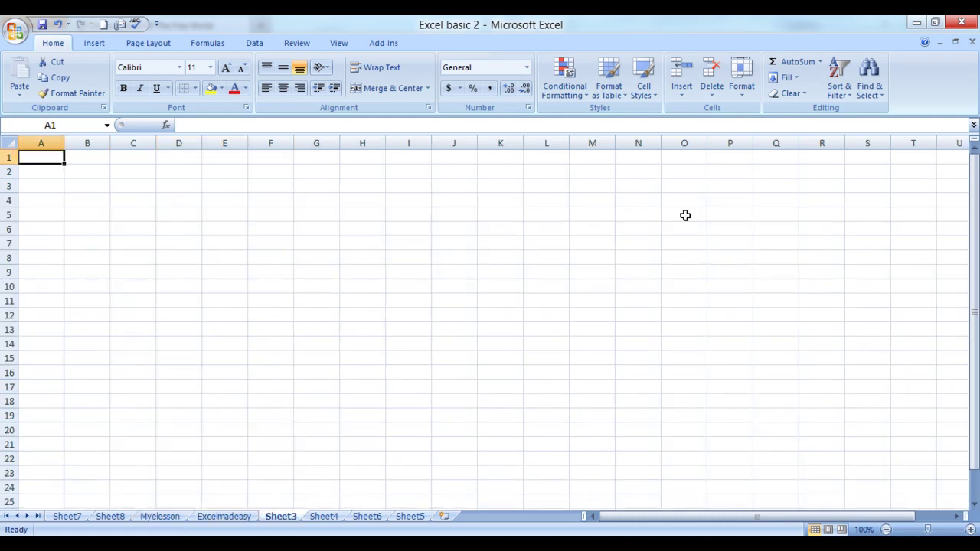
pyautogui.click(684, 97)
pyautogui.click(713, 98)
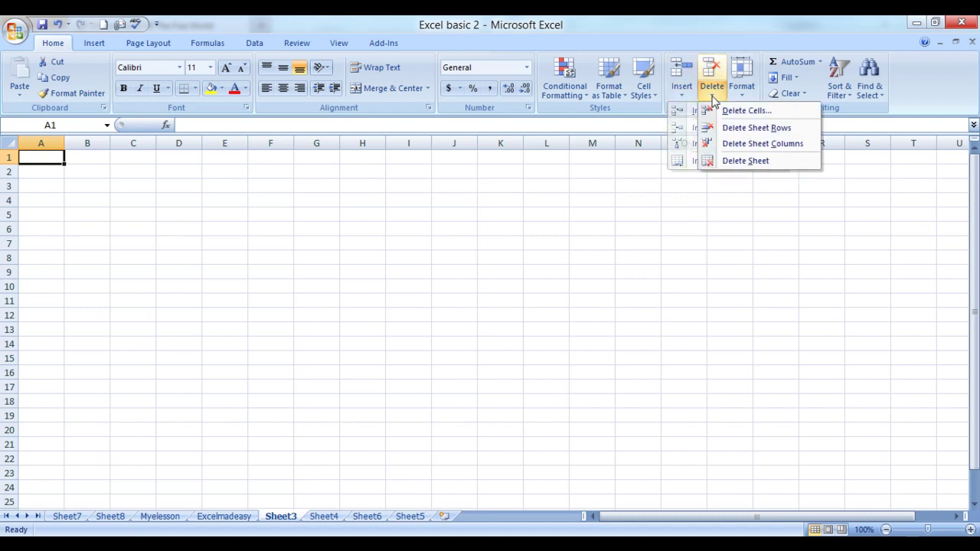
pyautogui.click(741, 98)
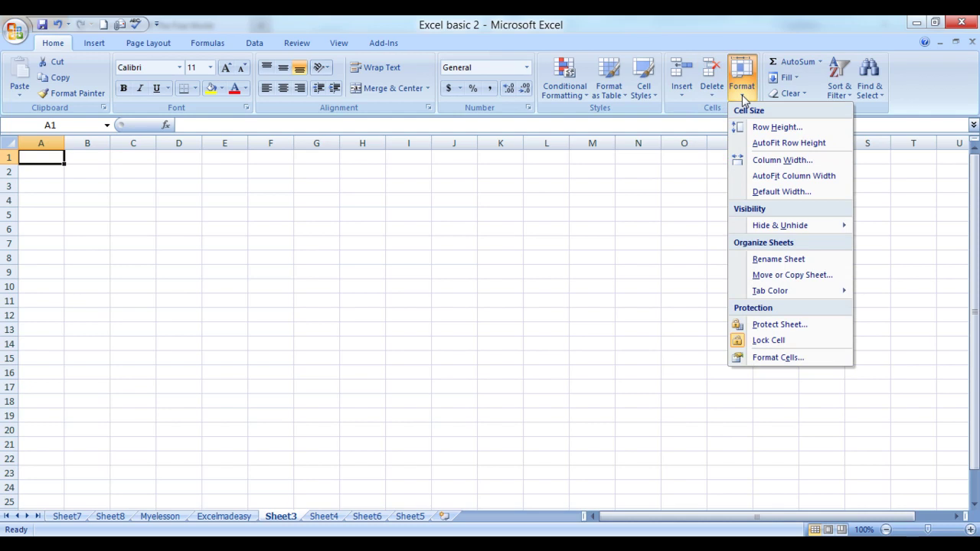
pyautogui.click(777, 261)
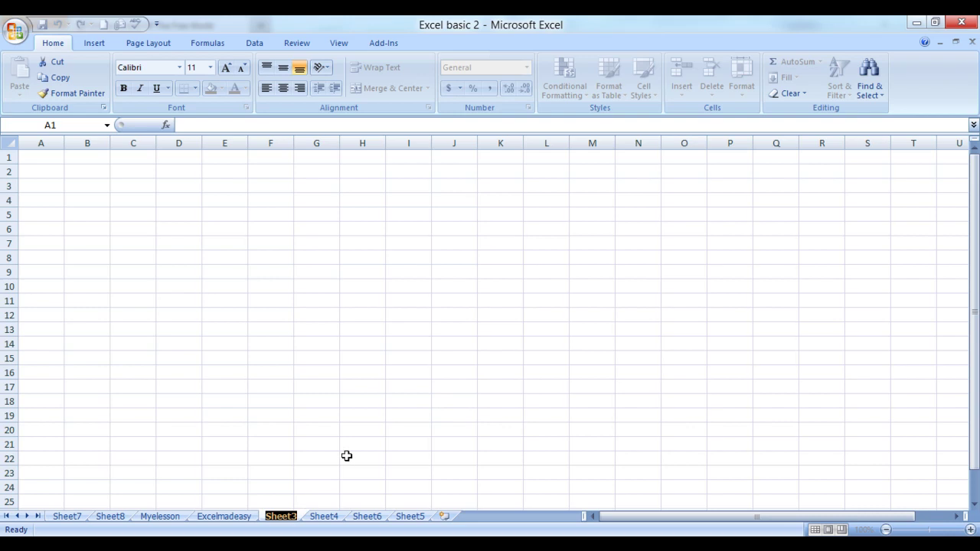
pyautogui.write('Guru')
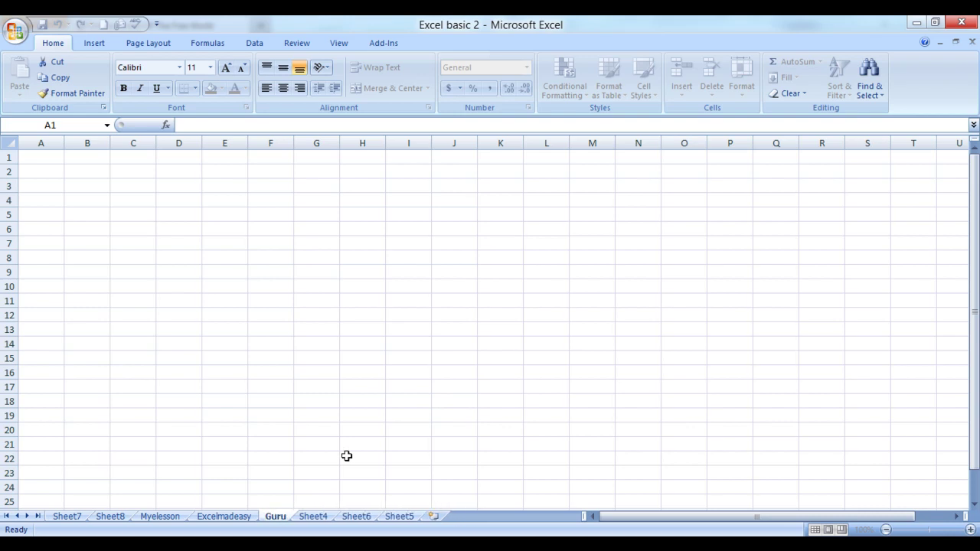
pyautogui.click(347, 457)
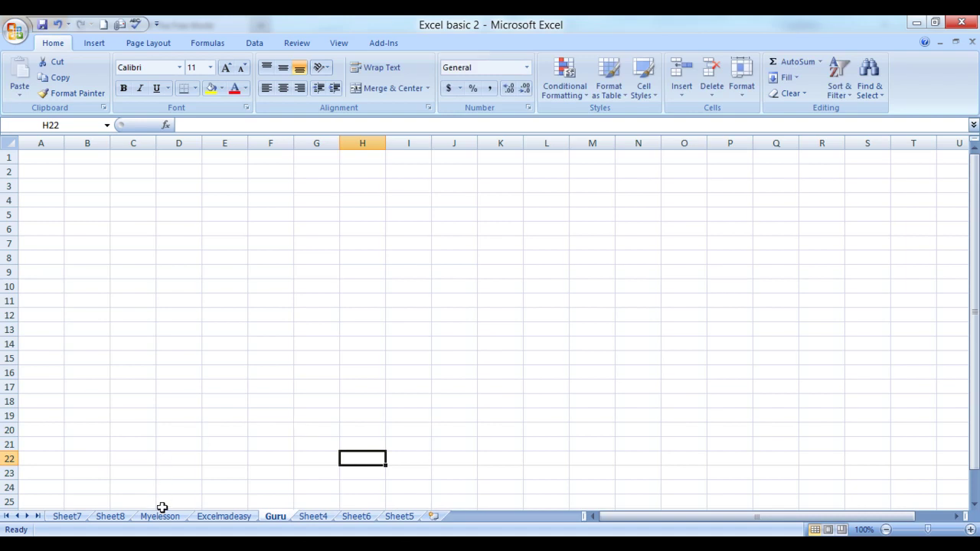
pyautogui.click(159, 518)
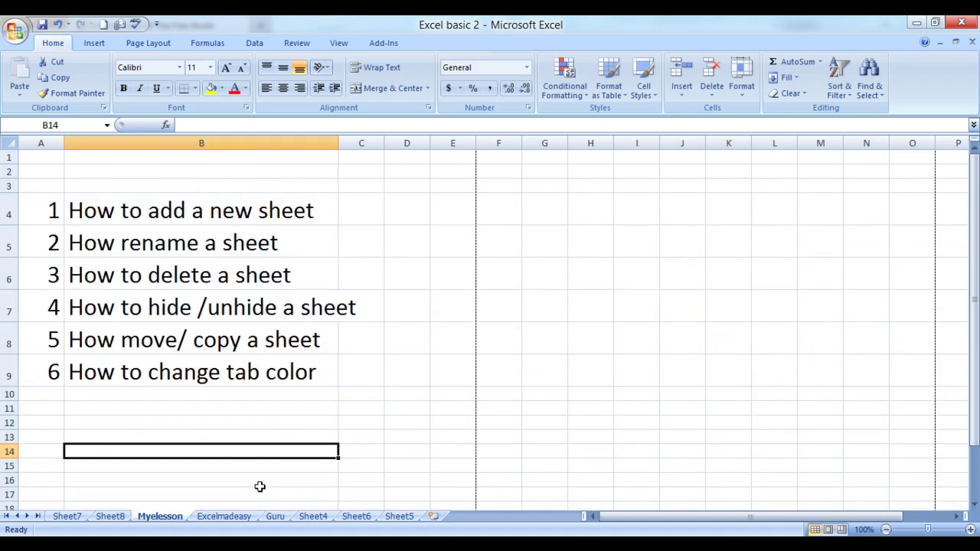
# - Delete Sheet4 from its right-click menu
pyautogui.click(139, 278)
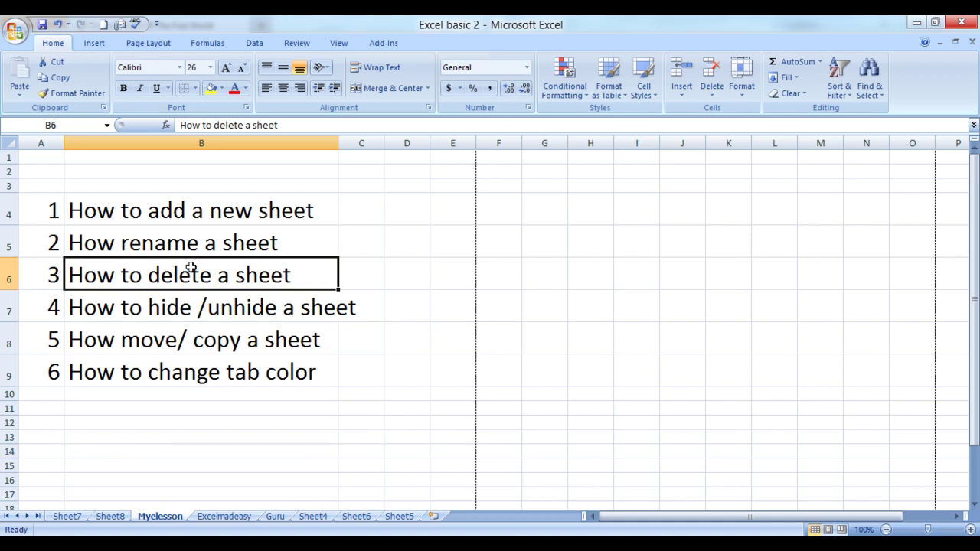
pyautogui.click(312, 519)
pyautogui.rightClick(313, 522)
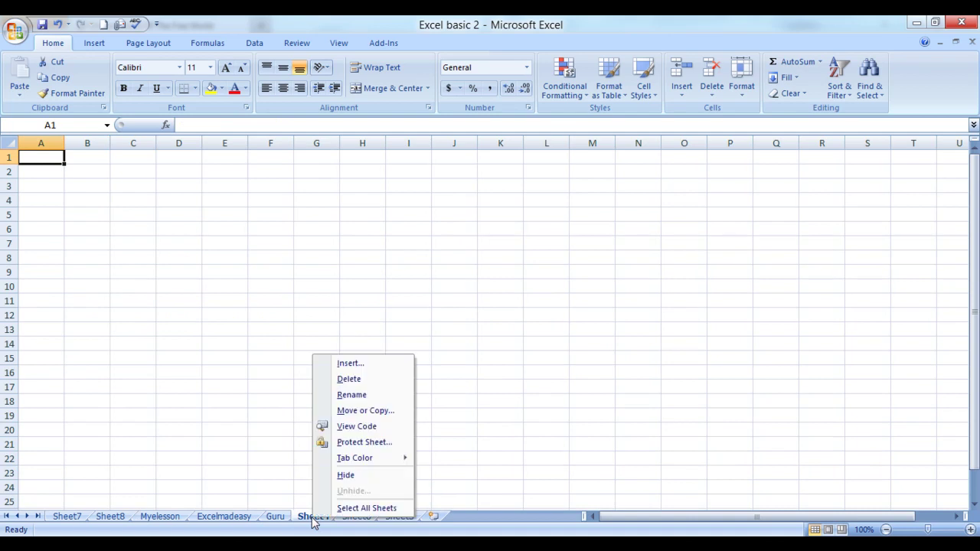
pyautogui.click(356, 382)
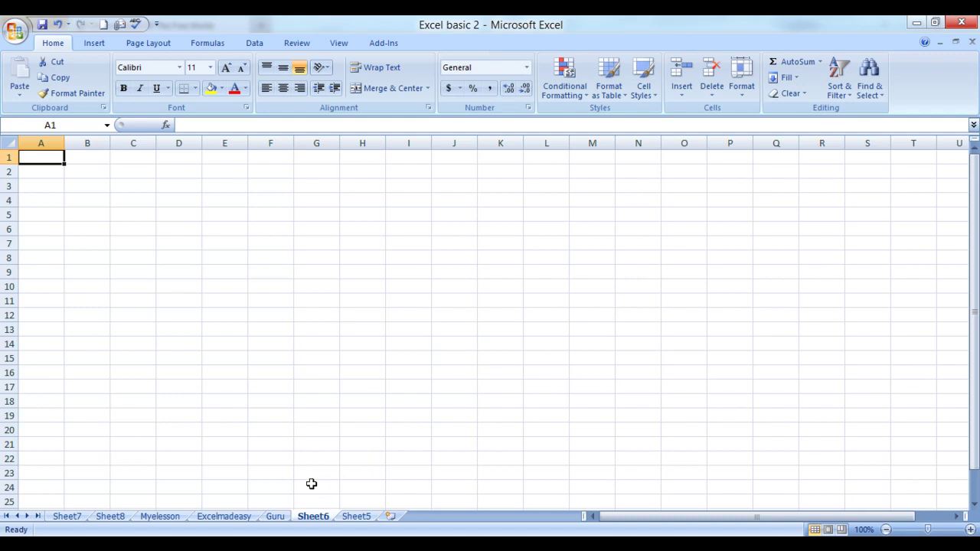
# - Delete Sheet6 with Home > Delete > Delete Sheet, then return to Myelesson
pyautogui.click(713, 98)
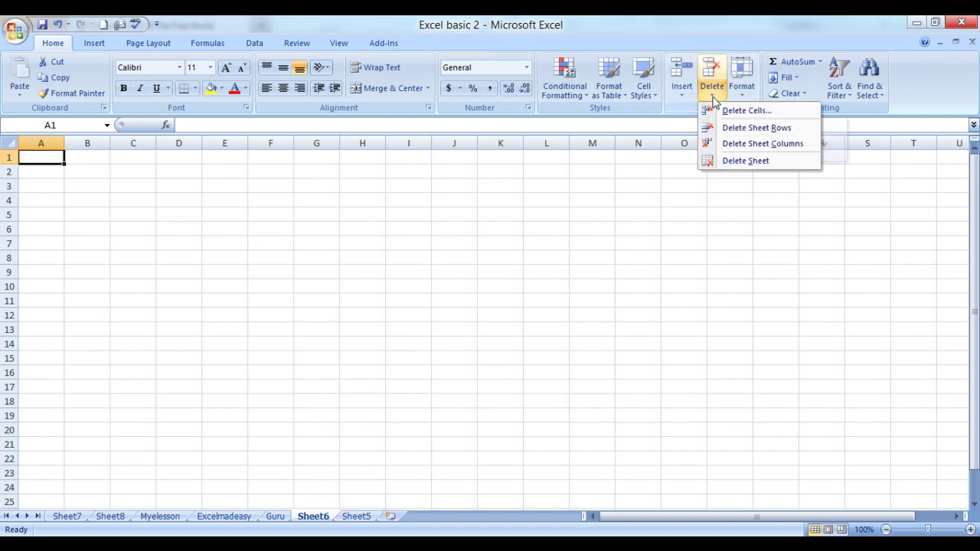
pyautogui.click(740, 163)
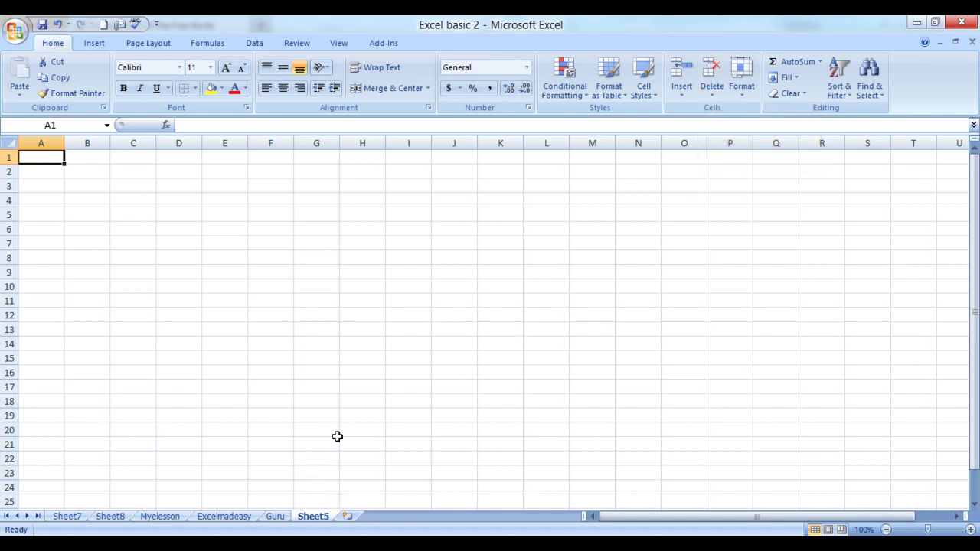
pyautogui.rightClick(312, 519)
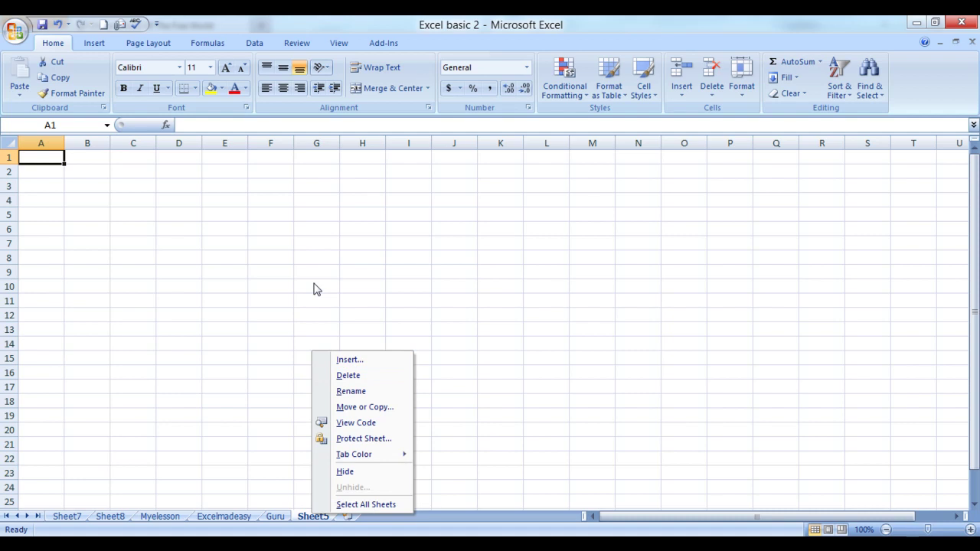
pyautogui.press('Escape')
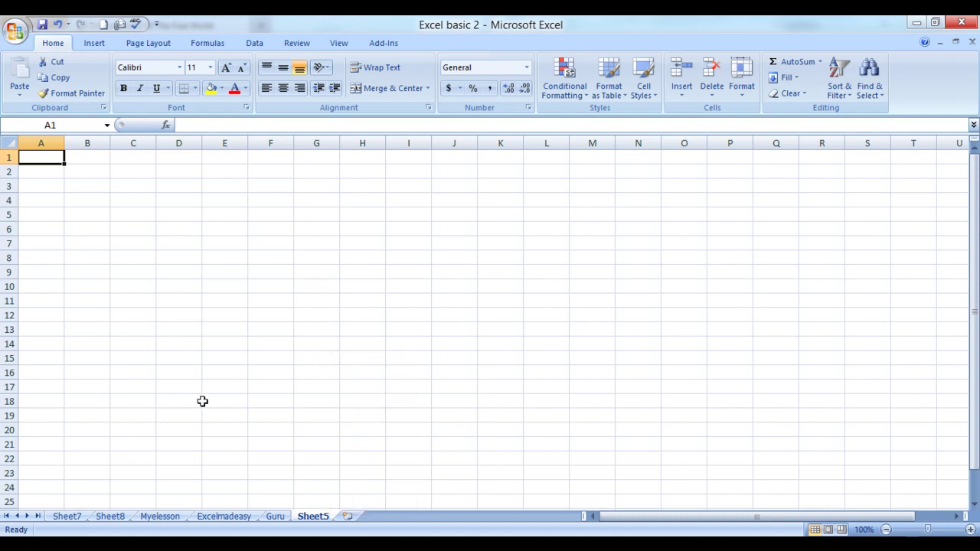
pyautogui.click(167, 517)
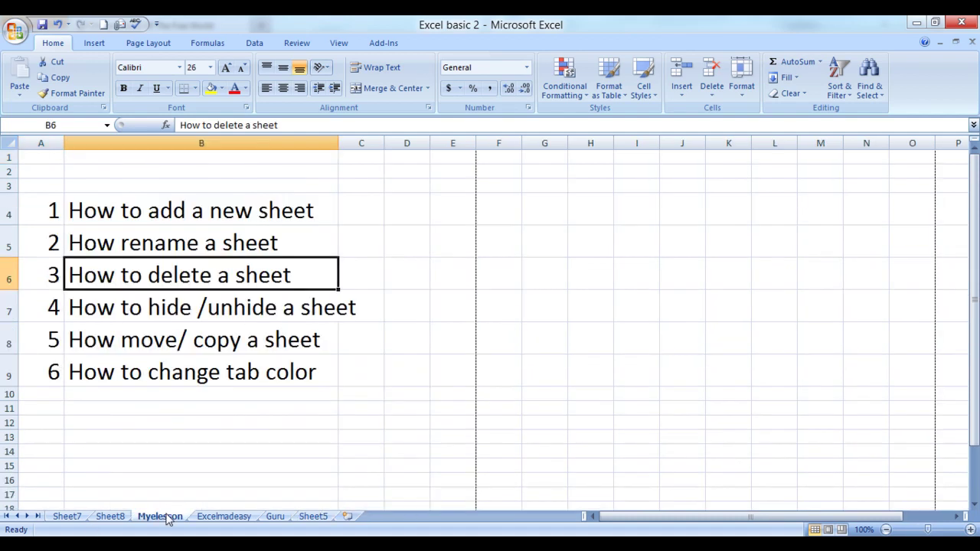
# - Hide Sheet7 using Hide on its right-click menu
pyautogui.click(184, 308)
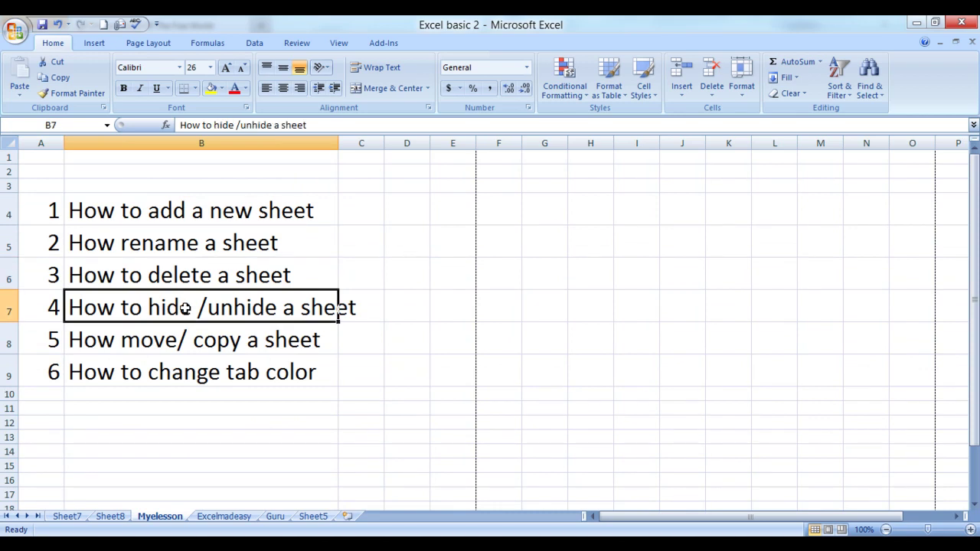
pyautogui.click(313, 517)
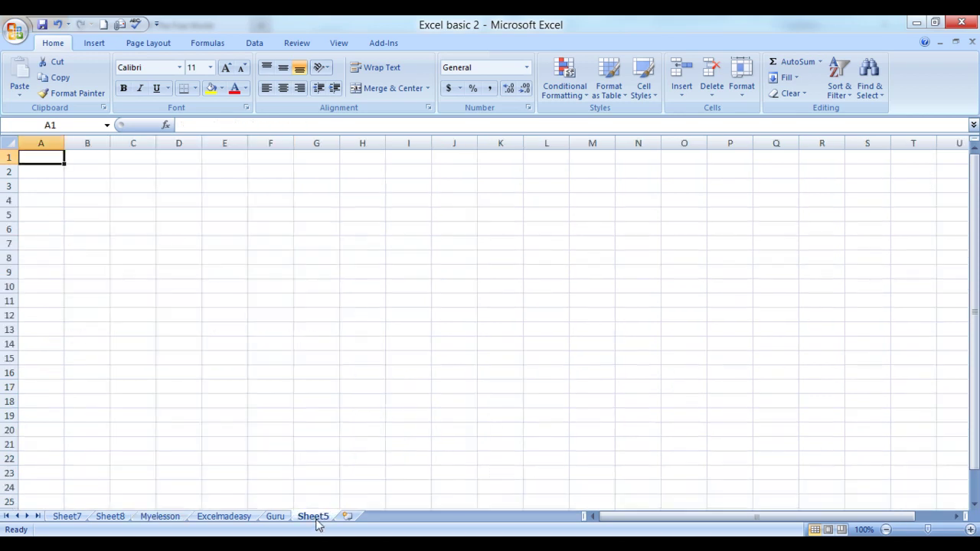
pyautogui.click(162, 519)
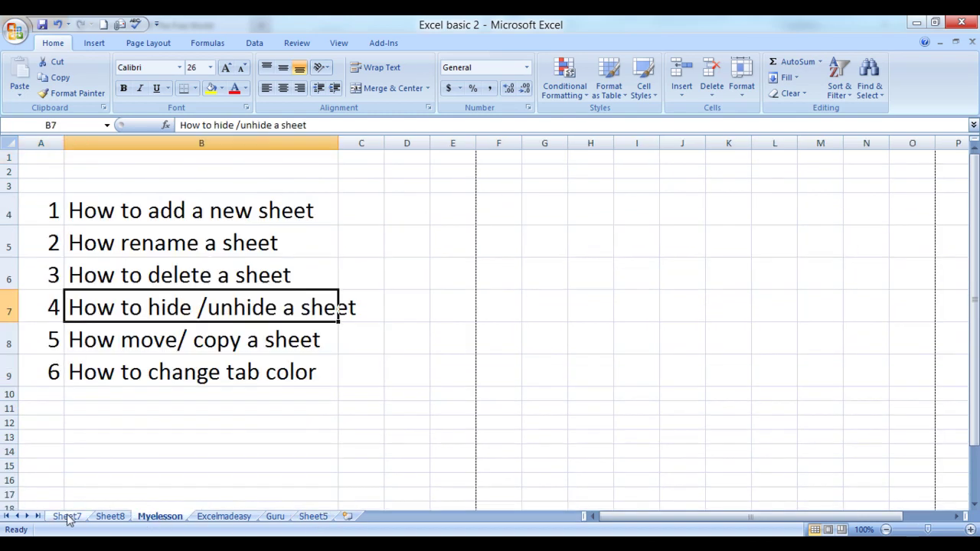
pyautogui.click(68, 518)
pyautogui.rightClick(69, 520)
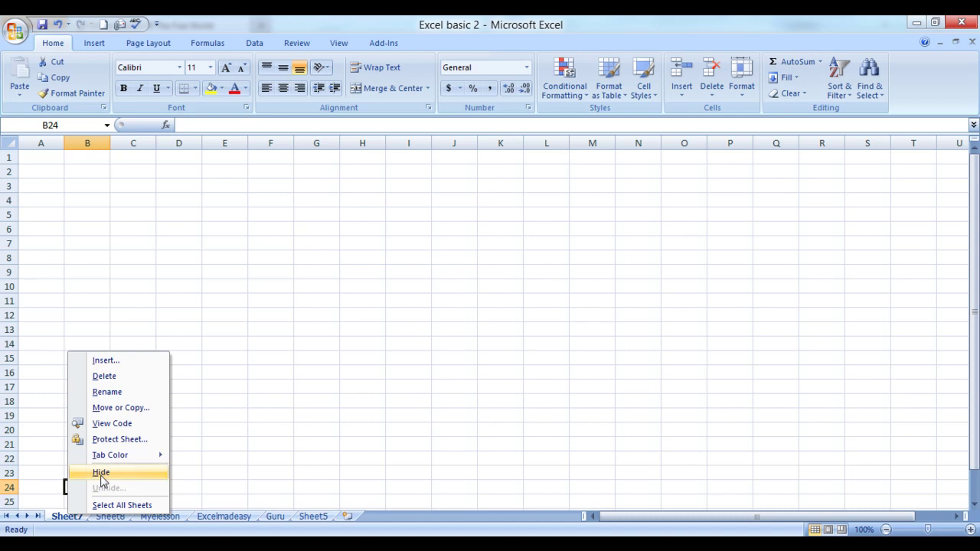
pyautogui.click(102, 473)
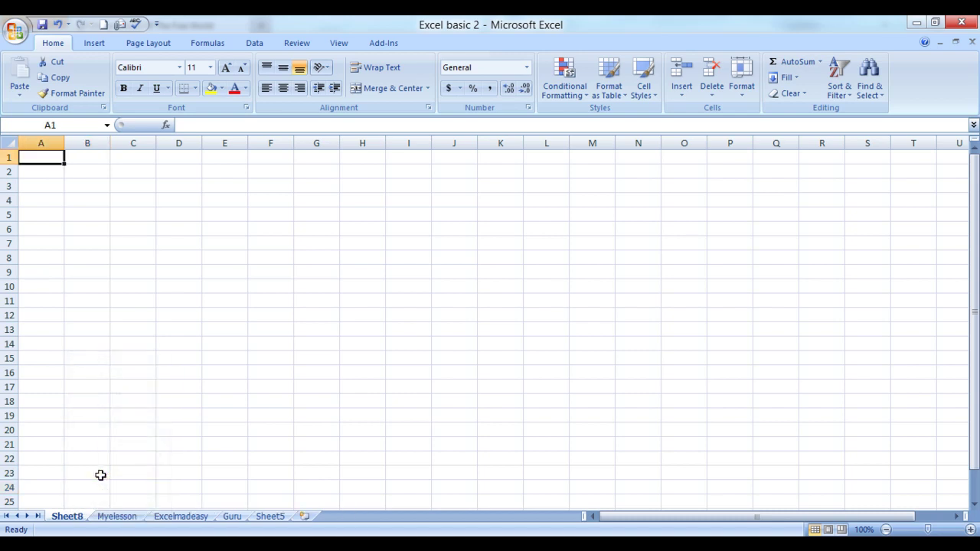
# - Restore Sheet7 through the Unhide dialog, then go back to the Myelesson topic list
pyautogui.rightClick(76, 524)
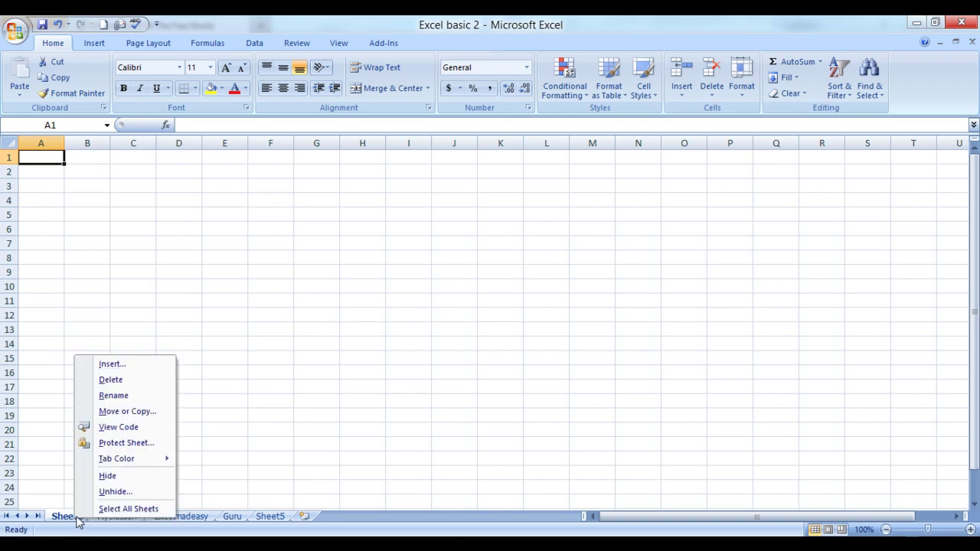
pyautogui.click(110, 494)
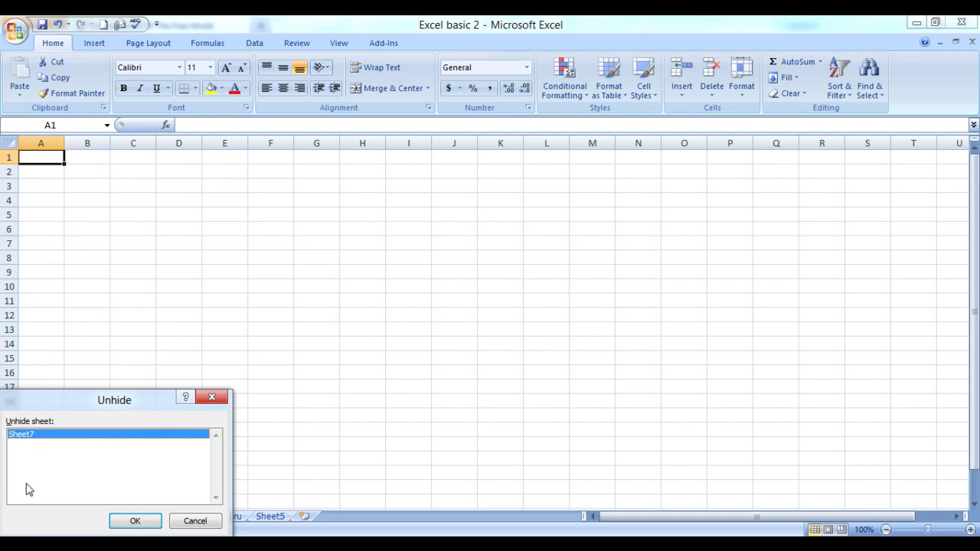
pyautogui.click(135, 520)
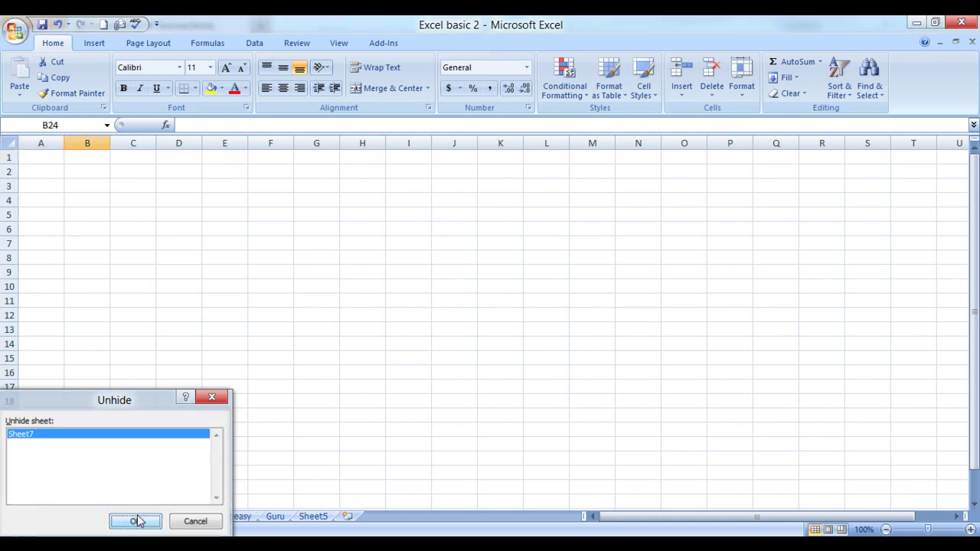
pyautogui.click(172, 460)
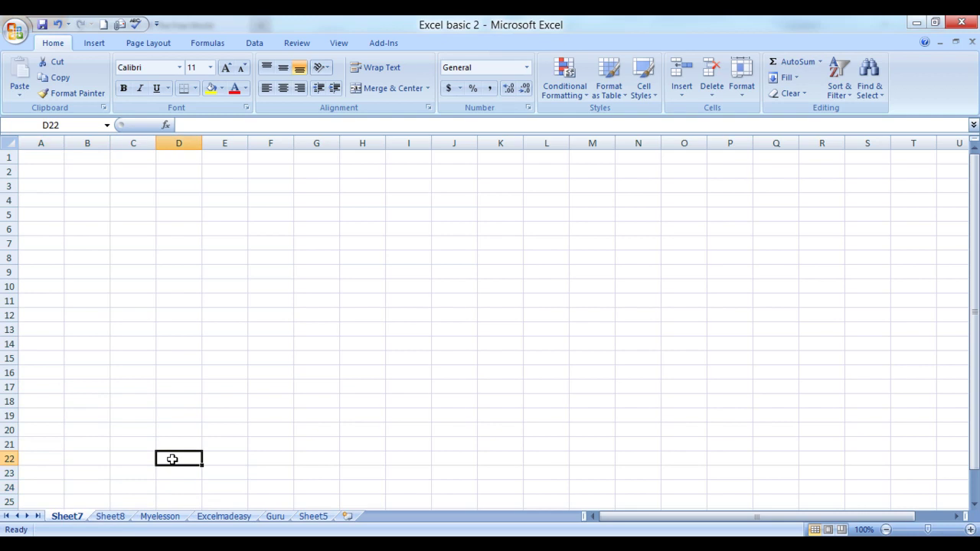
pyautogui.click(157, 517)
pyautogui.click(183, 352)
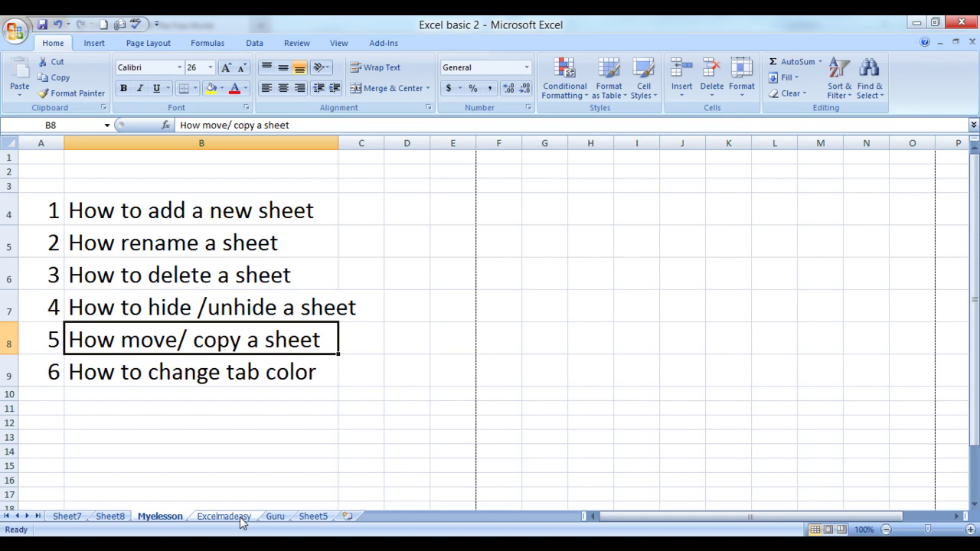
# - Drag Sheet7 and Sheet8 to the end of the sheet order after Sheet5, then return to Myelesson
pyautogui.click(69, 519)
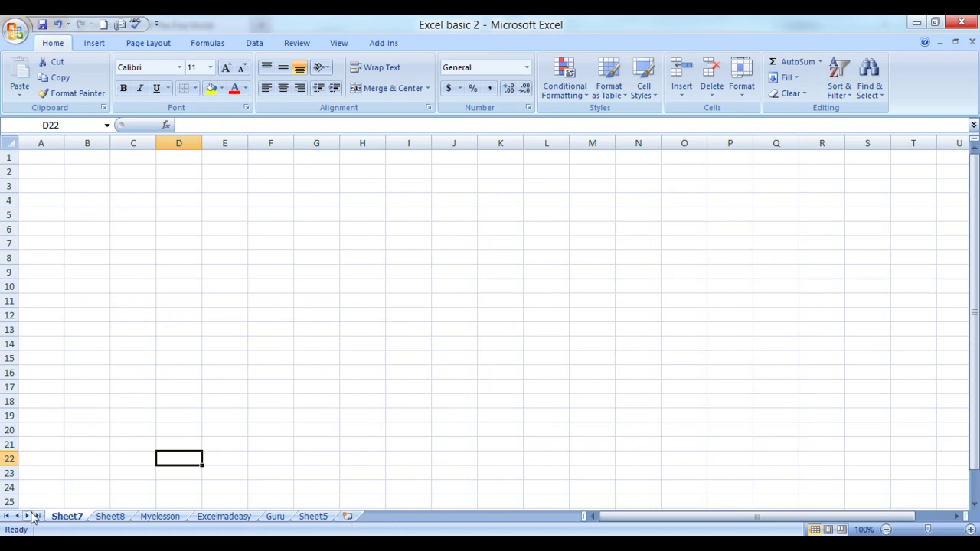
pyautogui.moveTo(64, 519); pyautogui.dragTo(65, 521)
pyautogui.moveTo(65, 519)
pyautogui.mouseDown()
pyautogui.moveTo(340, 490)
pyautogui.moveTo(346, 517)
pyautogui.mouseUp()
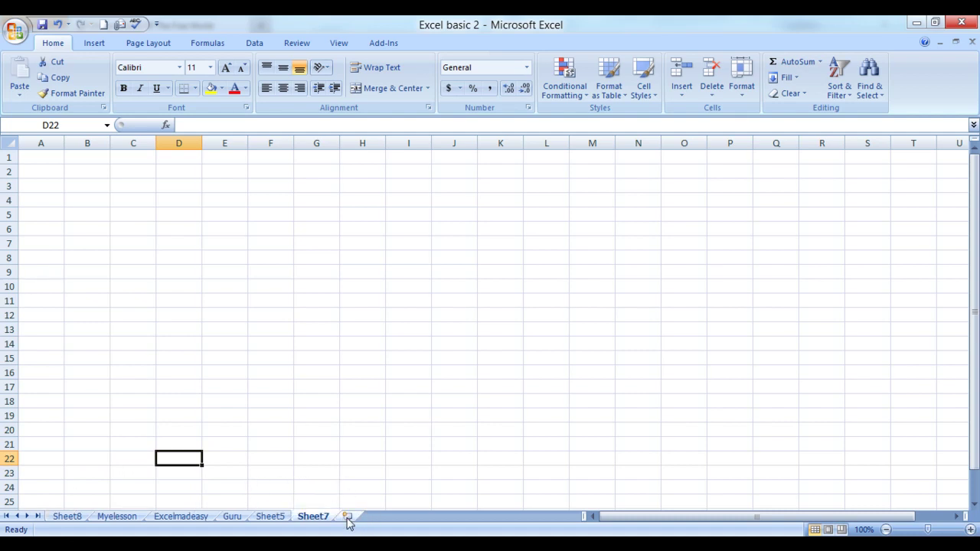
pyautogui.click(66, 518)
pyautogui.moveTo(237, 415); pyautogui.dragTo(346, 518)
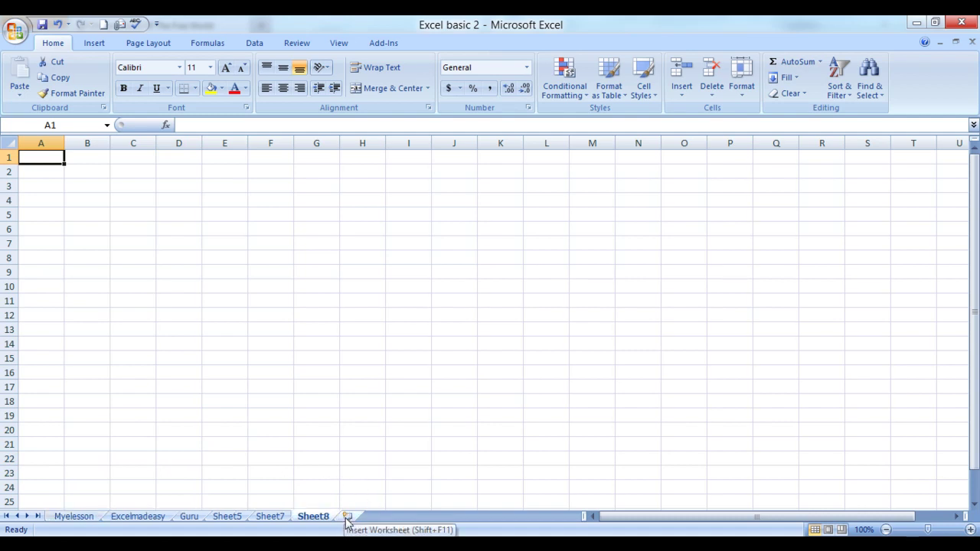
pyautogui.click(87, 519)
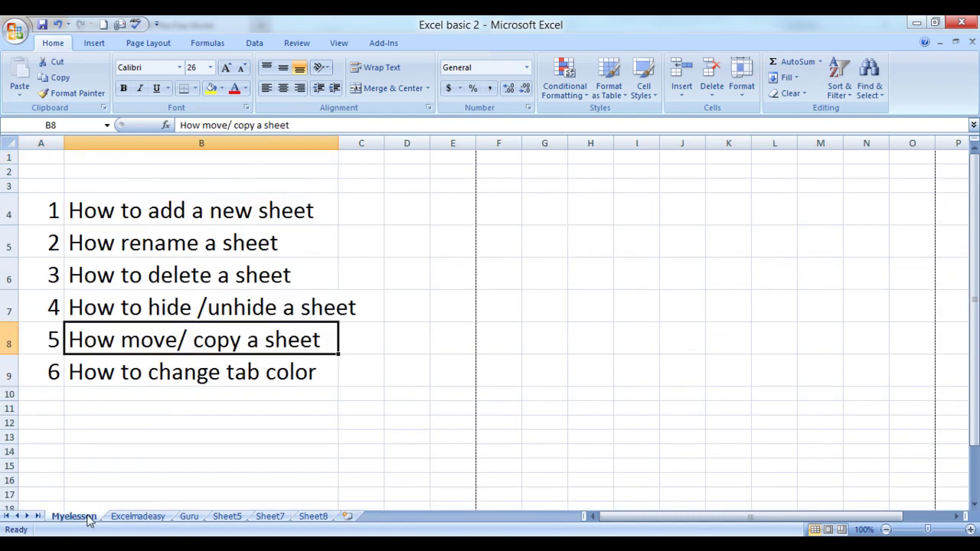
# - Move Myelesson before Sheet8 in the same workbook, with Create a copy left unchecked
pyautogui.rightClick(89, 521)
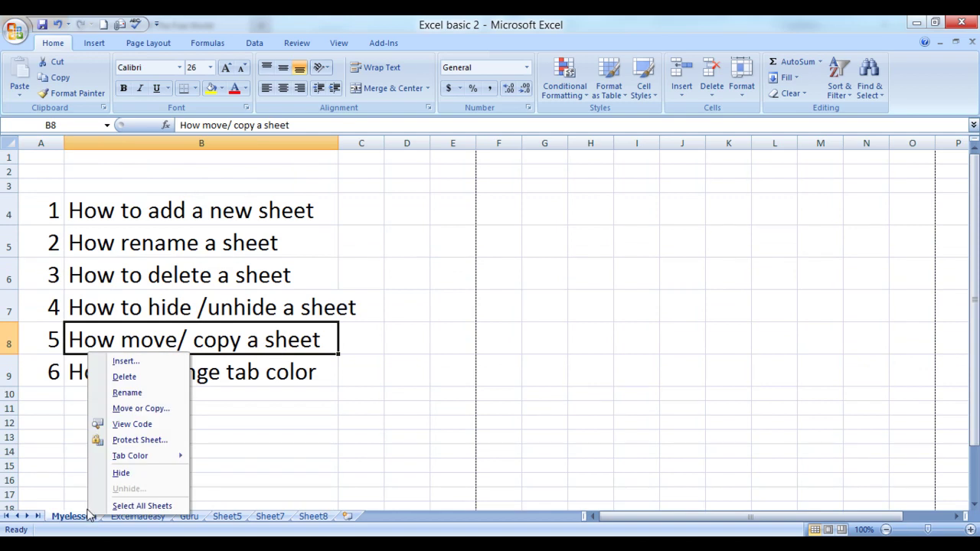
pyautogui.click(137, 409)
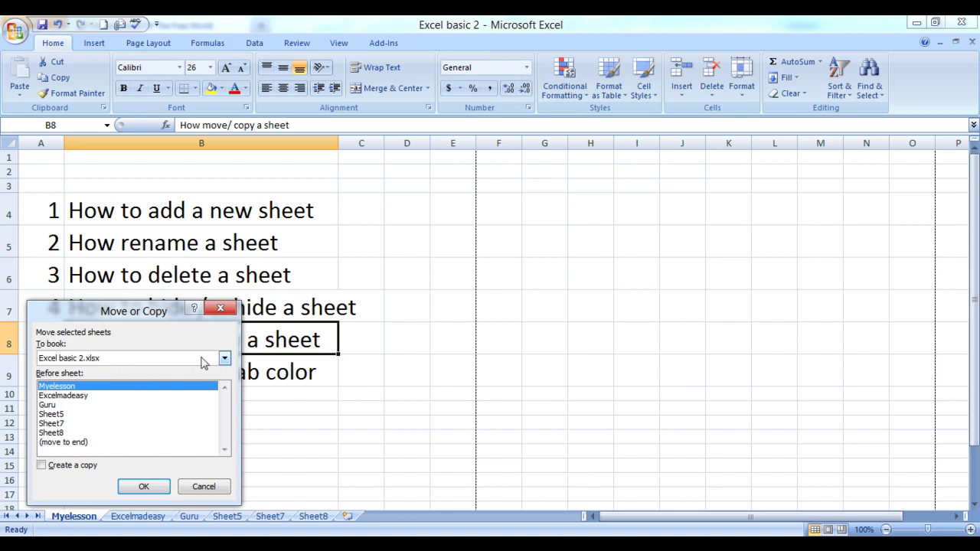
pyautogui.click(224, 359)
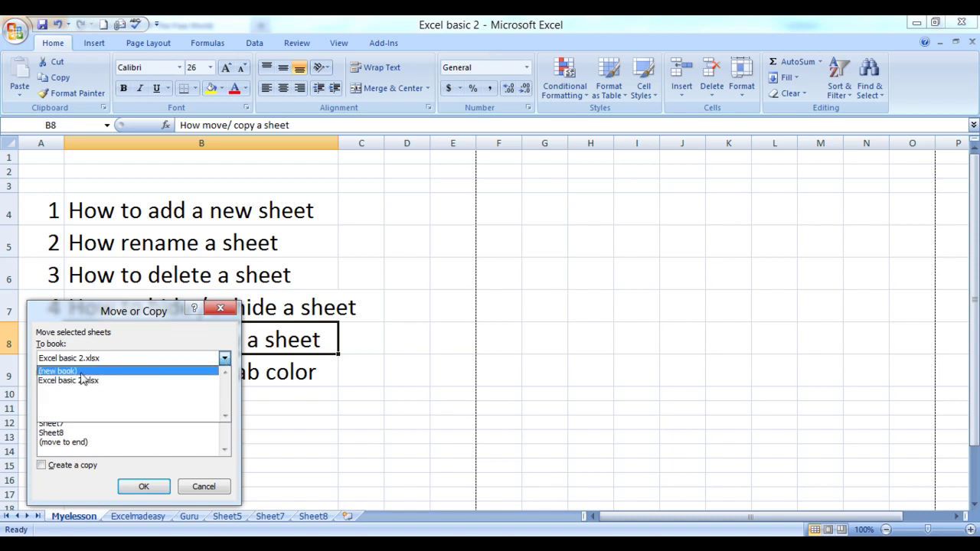
pyautogui.click(112, 361)
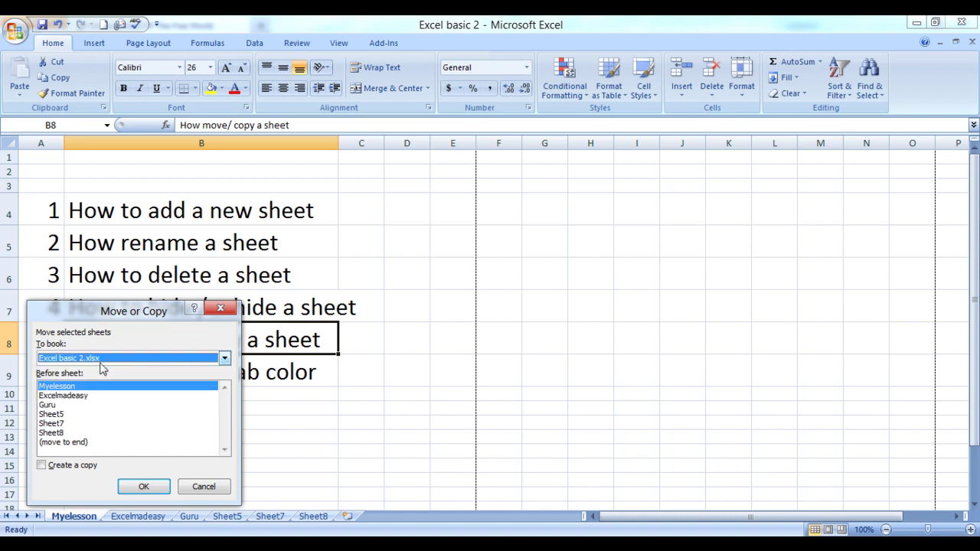
pyautogui.click(66, 433)
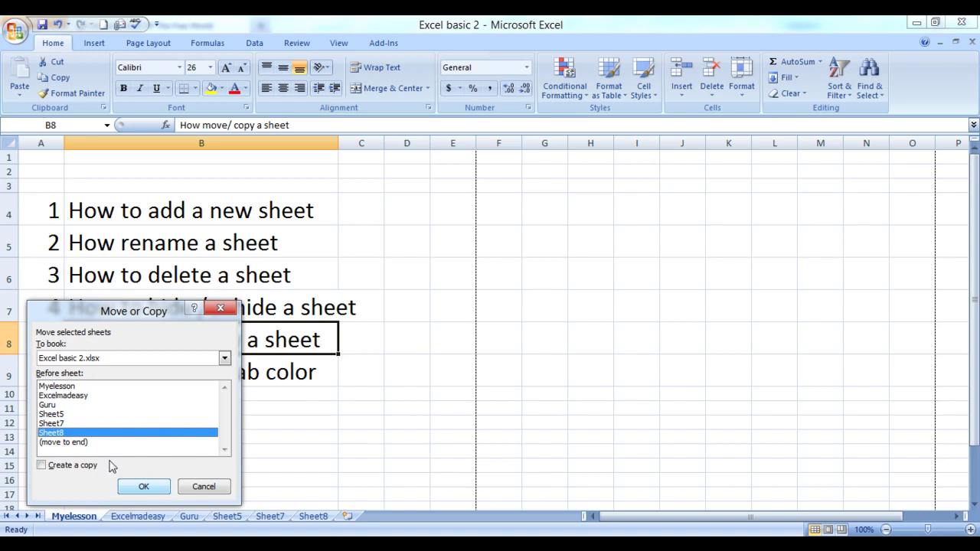
pyautogui.click(86, 444)
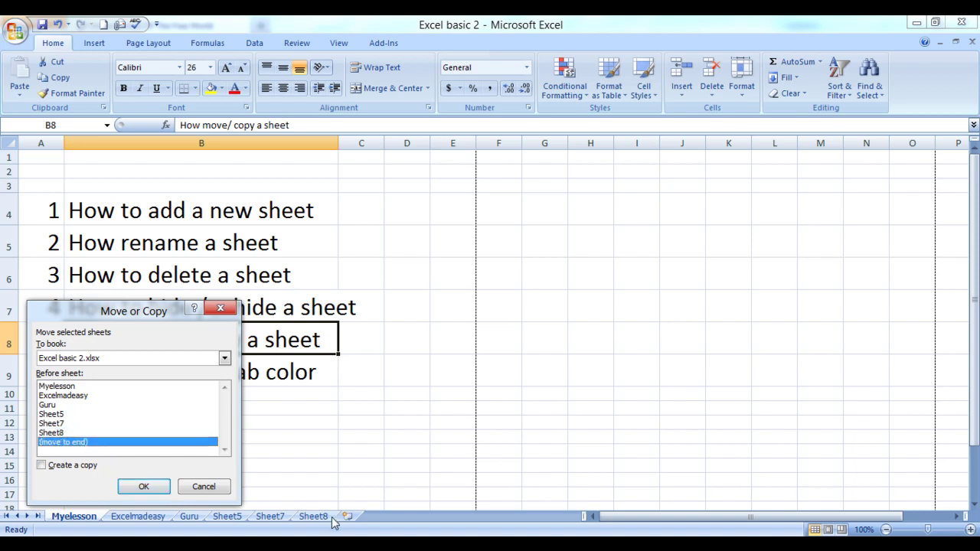
pyautogui.click(60, 434)
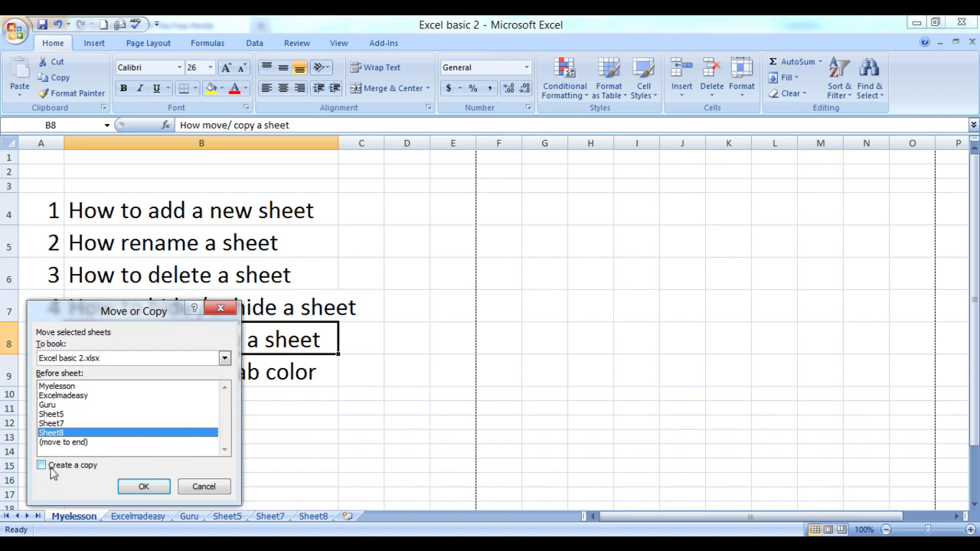
pyautogui.click(43, 466)
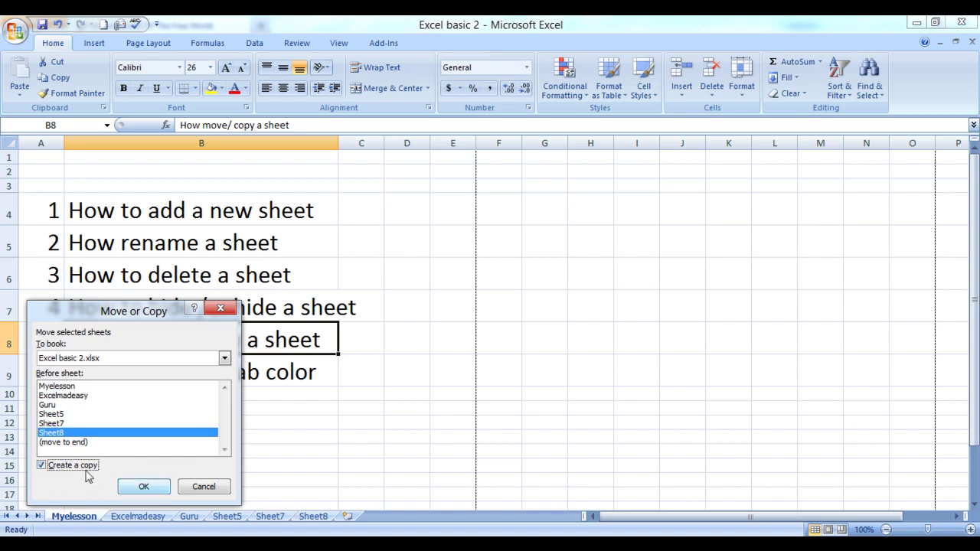
pyautogui.click(44, 469)
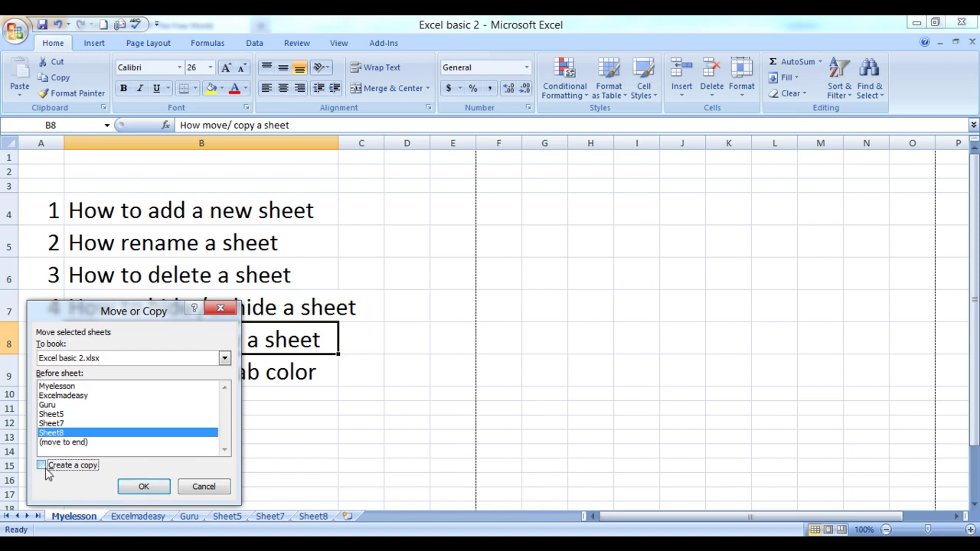
pyautogui.click(125, 490)
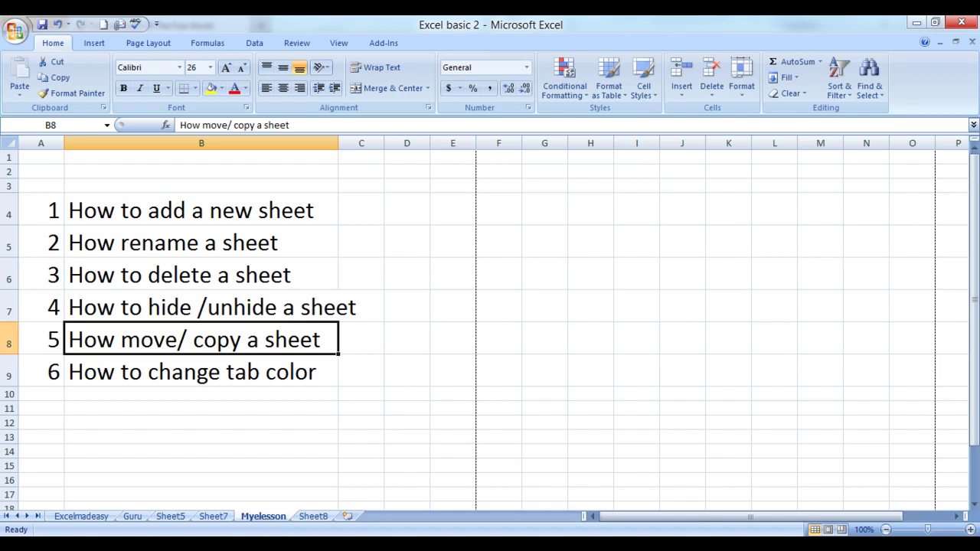
# - Copy the Excelmadeasy sheet to the end of the workbook with Move or Copy and 'Create a copy'
pyautogui.rightClick(269, 522)
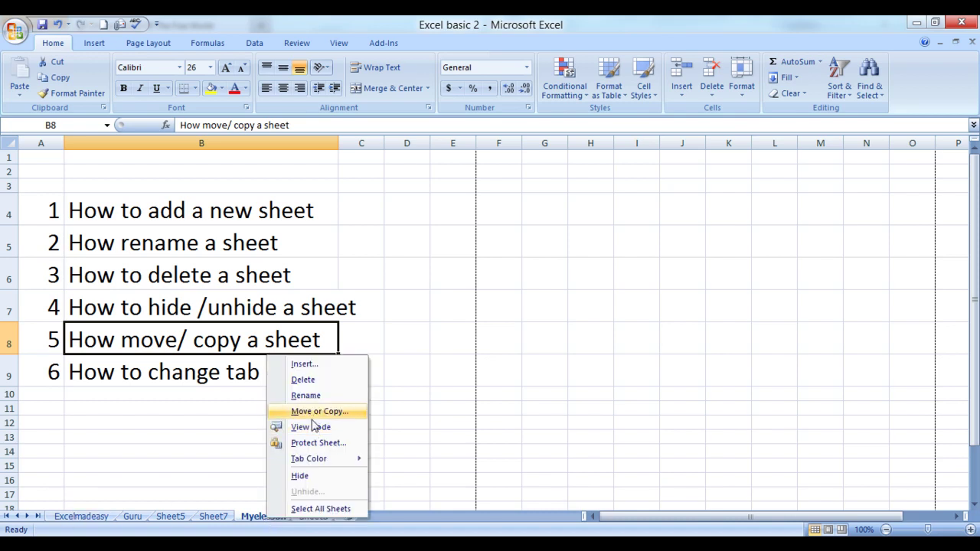
pyautogui.click(86, 517)
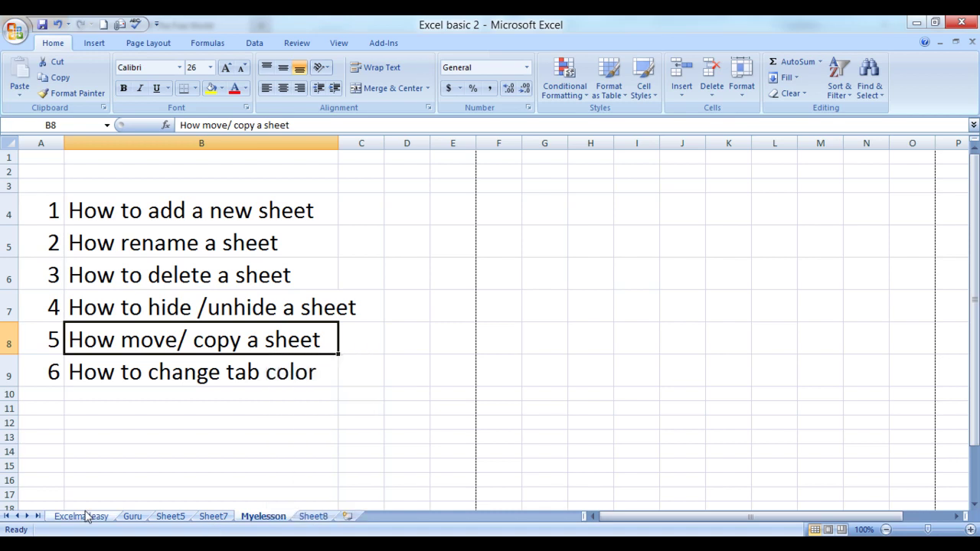
pyautogui.rightClick(87, 517)
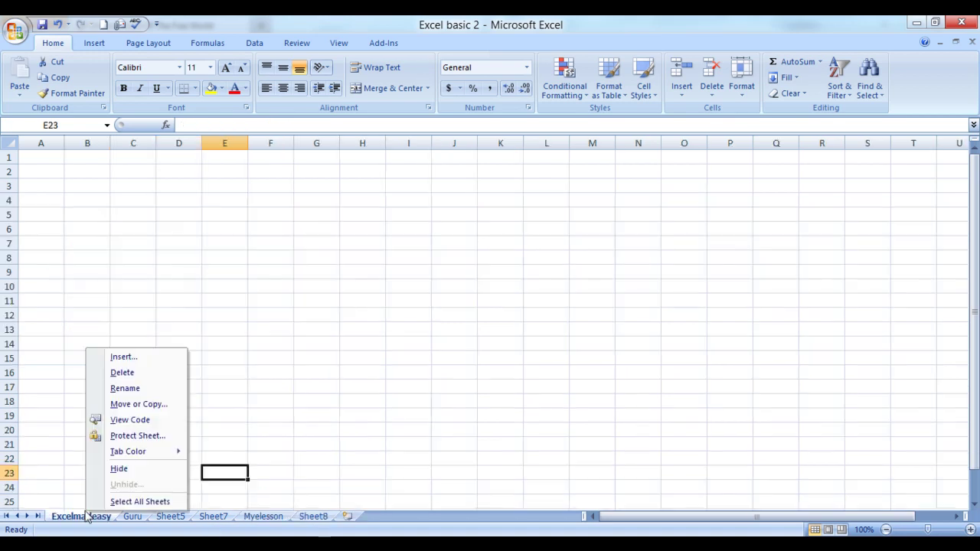
pyautogui.click(129, 410)
pyautogui.click(35, 459)
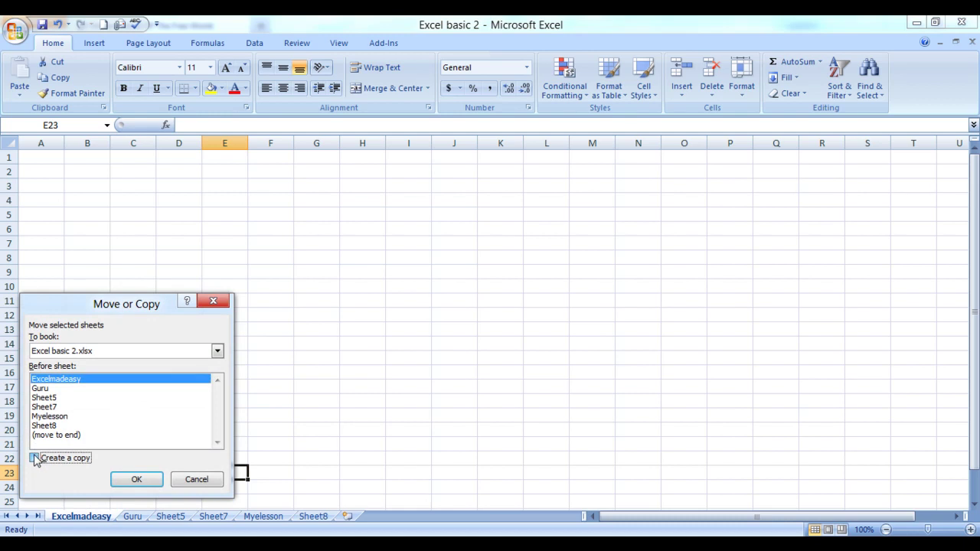
pyautogui.click(56, 435)
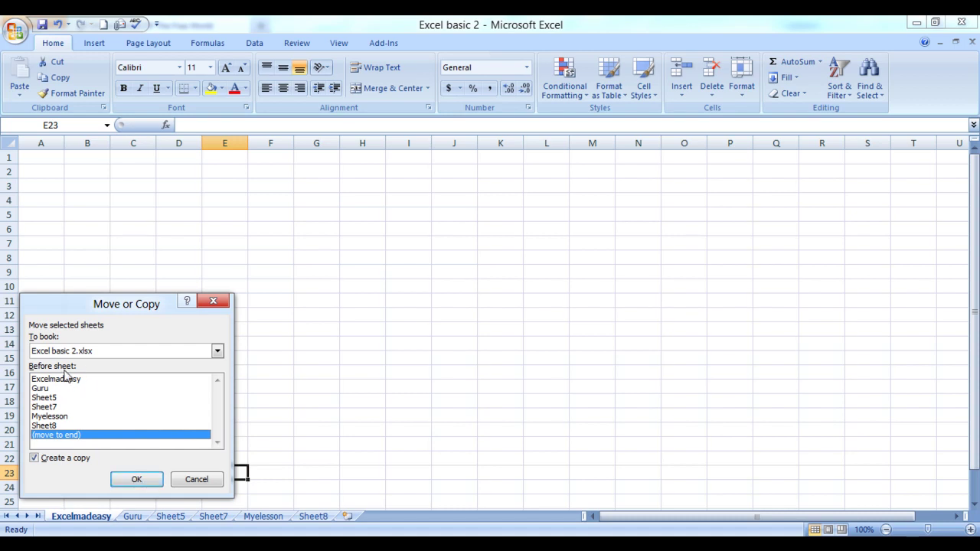
pyautogui.click(135, 482)
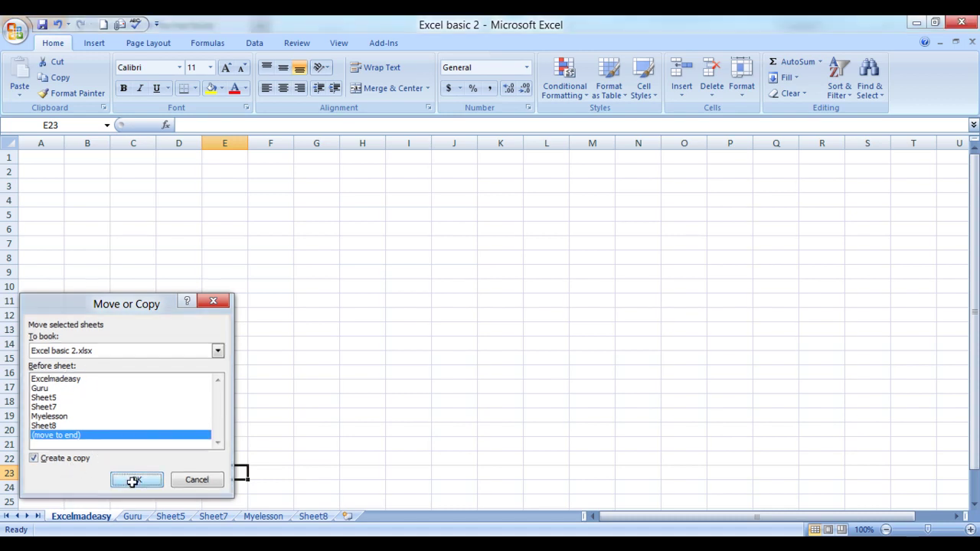
# - Compare the original Excelmadeasy with Excelmadeasy (2), then return to the Myelesson sheet
pyautogui.click(83, 517)
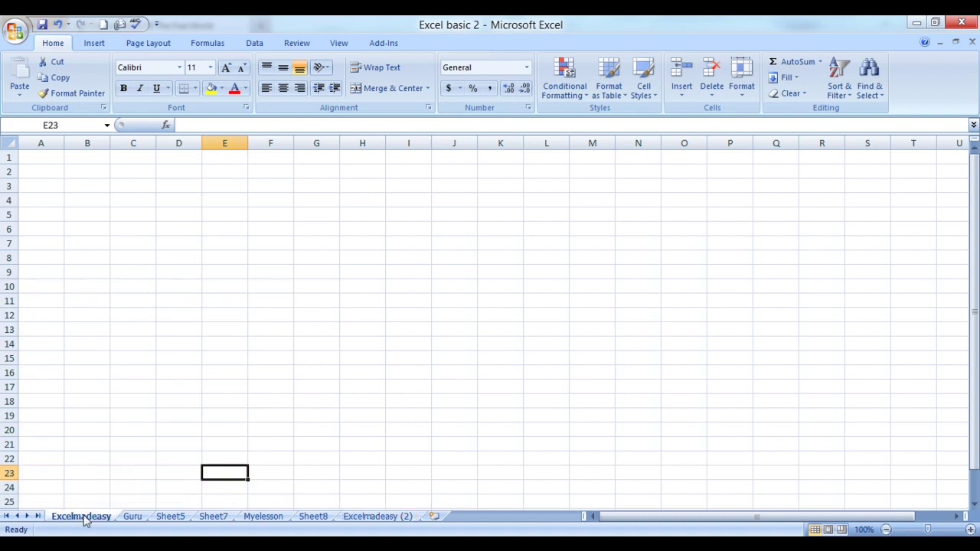
pyautogui.click(376, 518)
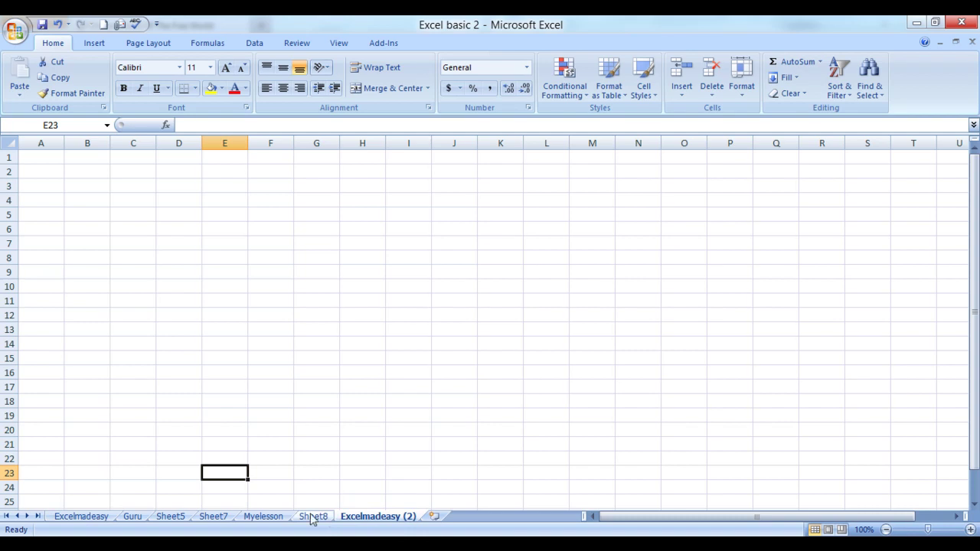
pyautogui.click(254, 518)
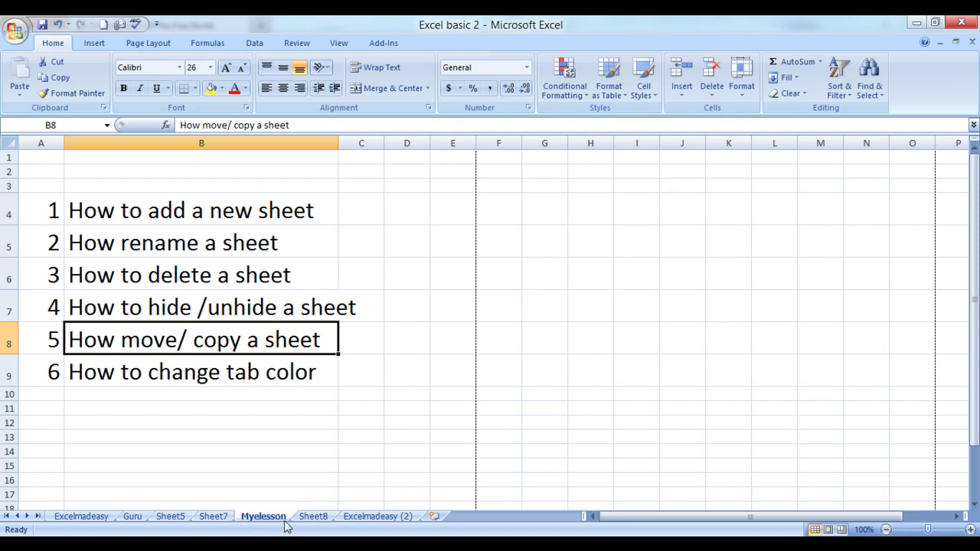
# - Apply the standard green Tab Color to the Myelesson sheet tab
pyautogui.click(313, 524)
pyautogui.rightClick(313, 524)
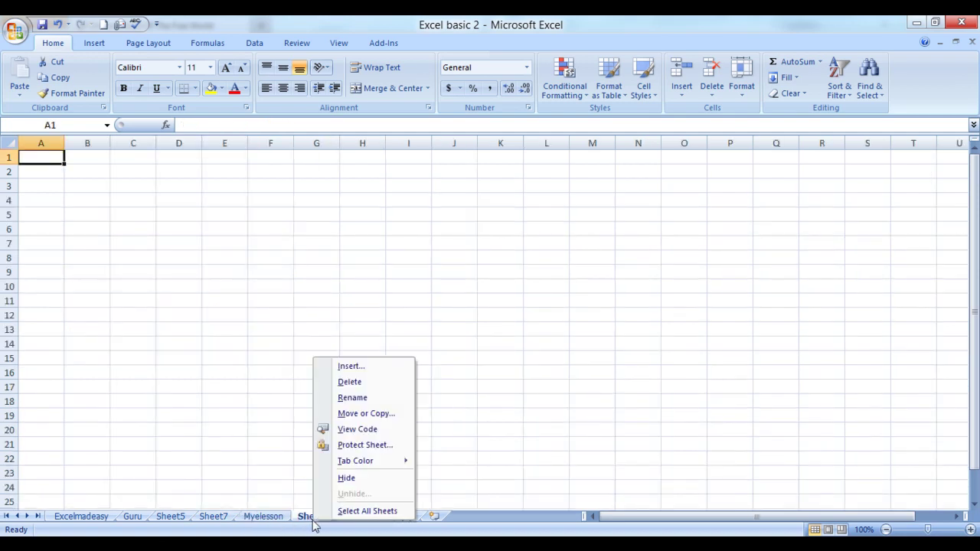
pyautogui.press('Escape')
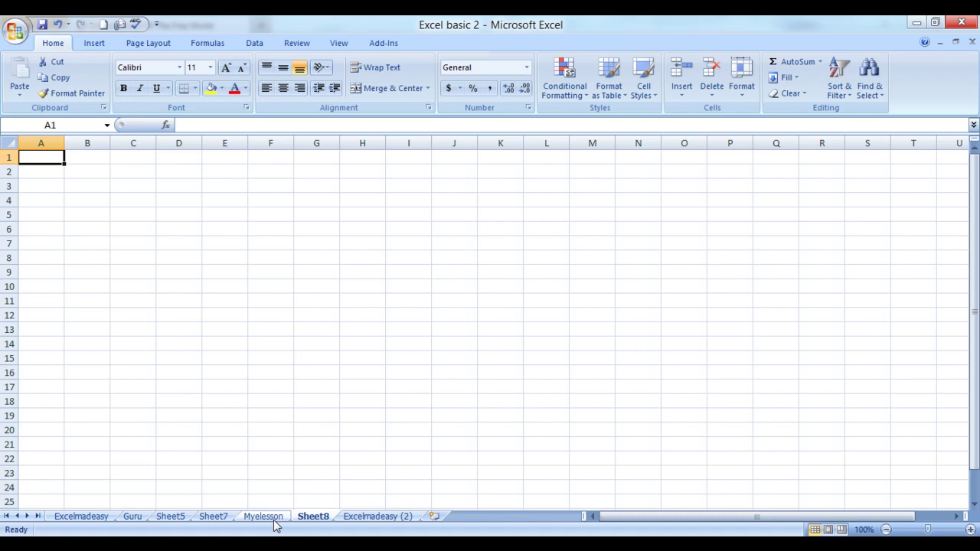
pyautogui.rightClick(274, 520)
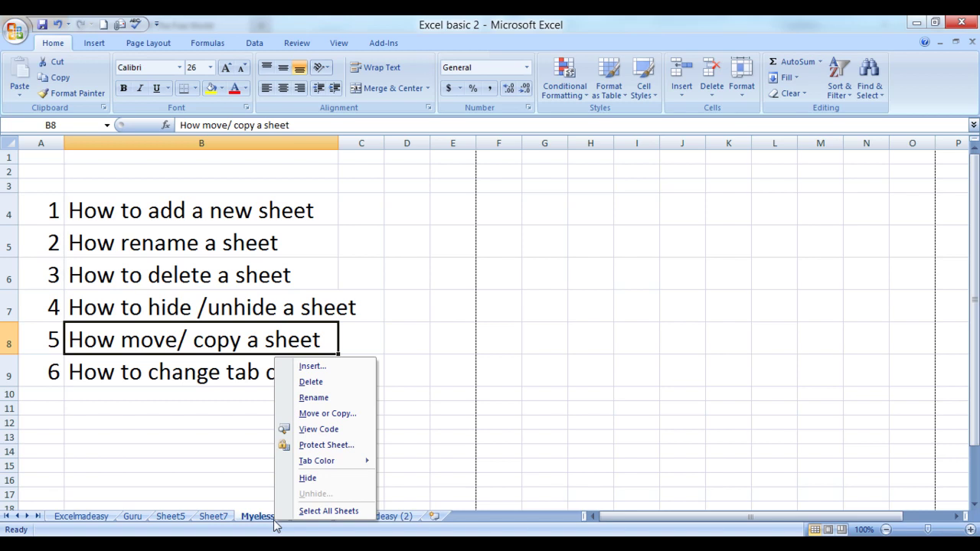
pyautogui.moveTo(337, 466)
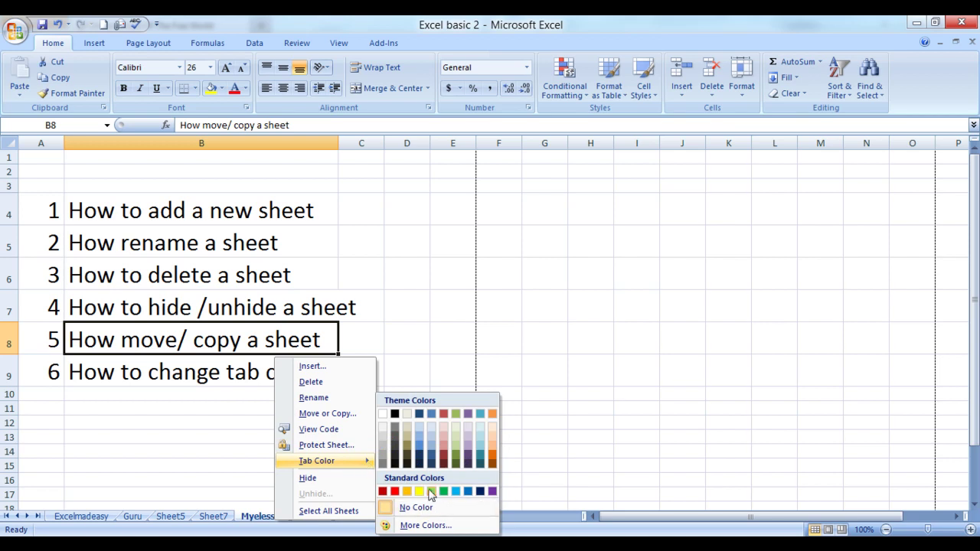
pyautogui.click(444, 491)
pyautogui.click(442, 451)
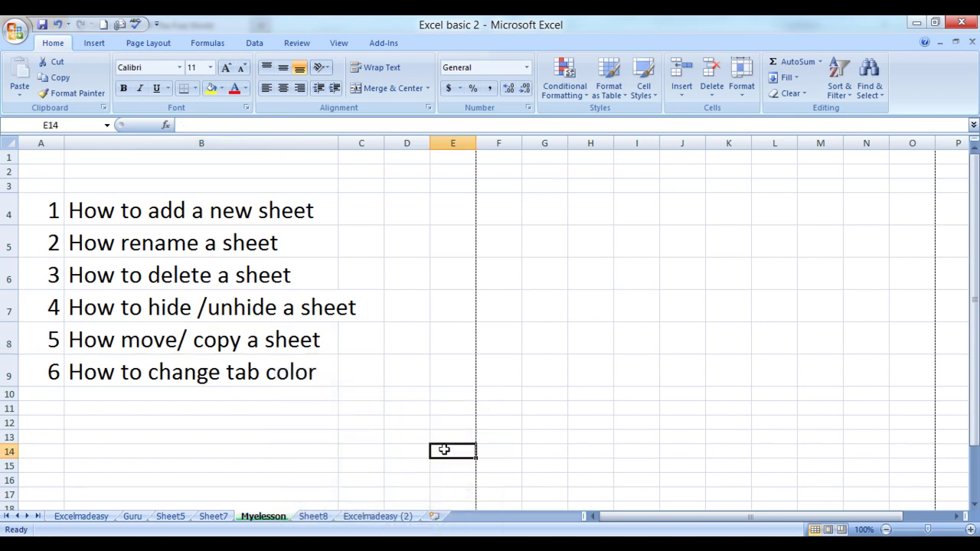
# - Apply the red Tab Color to the Sheet7 sheet tab
pyautogui.rightClick(215, 518)
pyautogui.moveTo(259, 462)
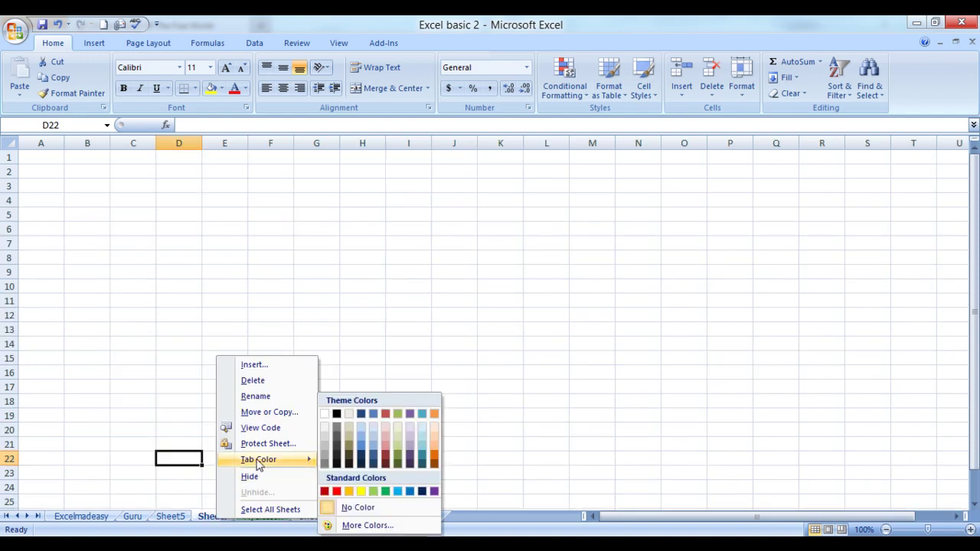
pyautogui.click(337, 492)
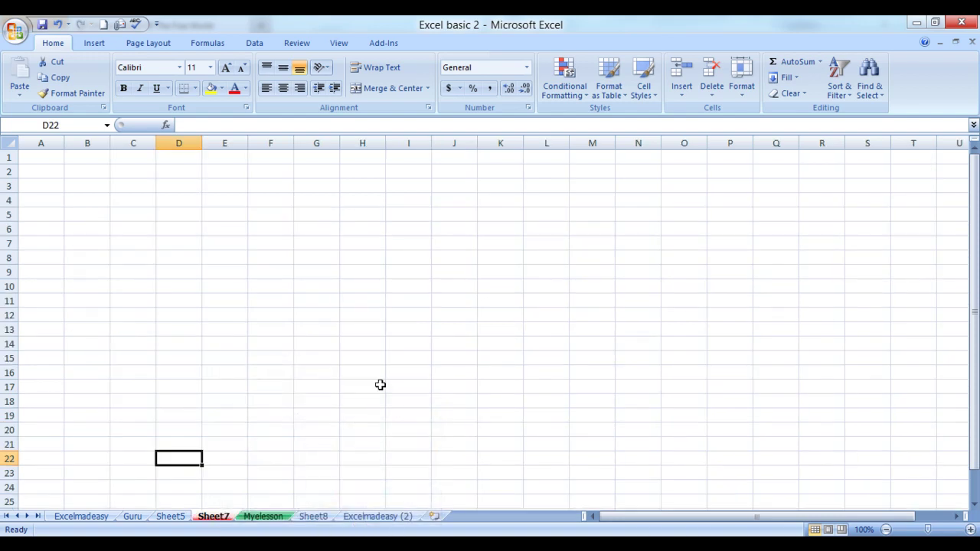
pyautogui.click(381, 385)
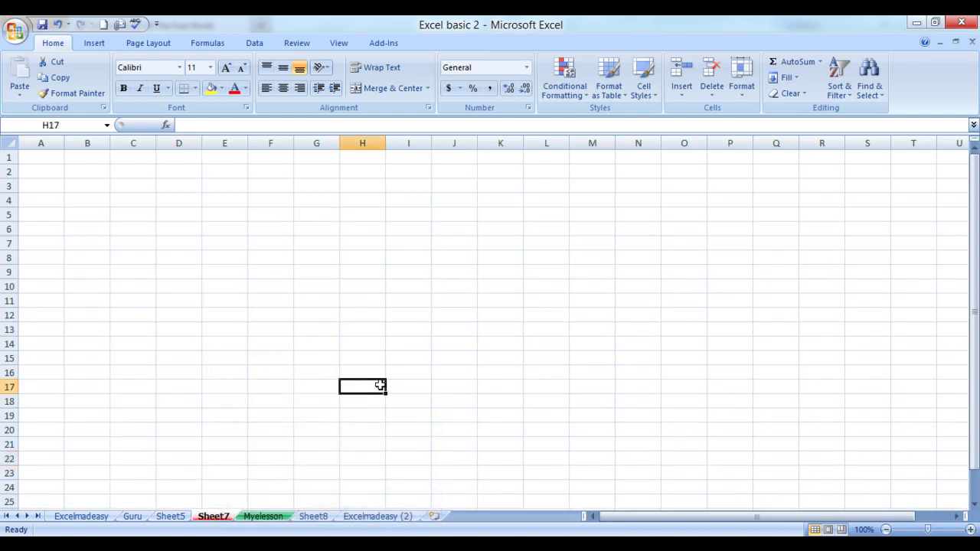
# - Switch among Sheet5, Sheet8 and Sheet7 to view the red tab, then return to Myelesson
pyautogui.click(173, 519)
pyautogui.click(322, 517)
pyautogui.click(359, 510)
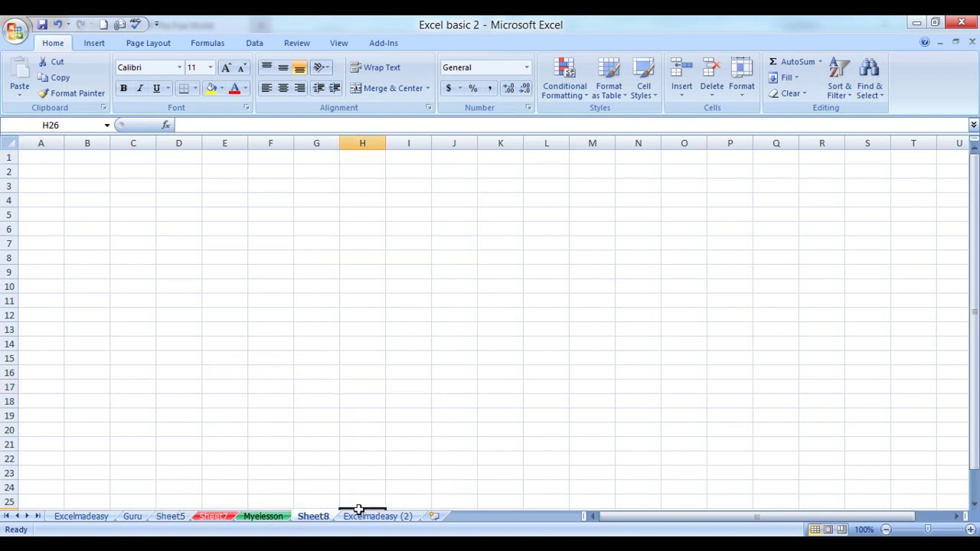
pyautogui.click(213, 517)
pyautogui.click(168, 517)
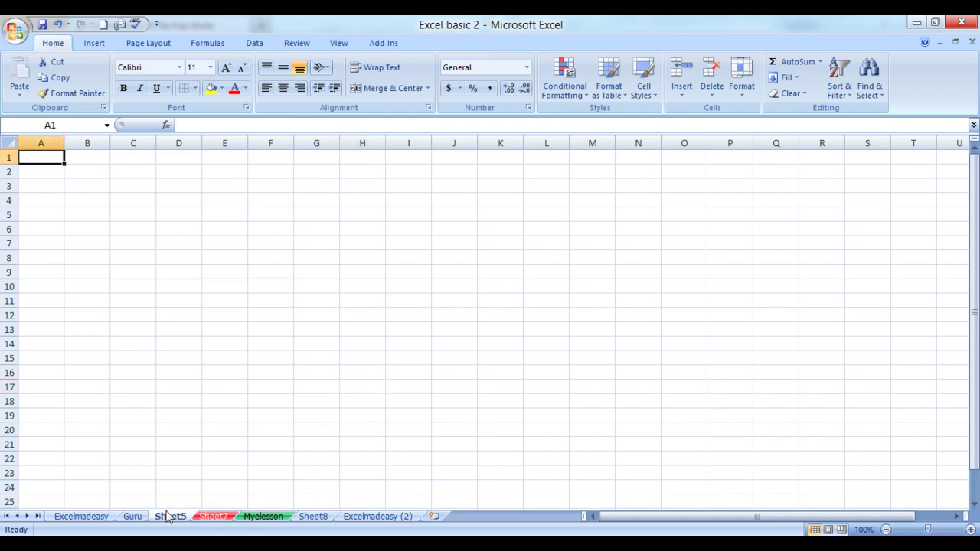
pyautogui.click(213, 409)
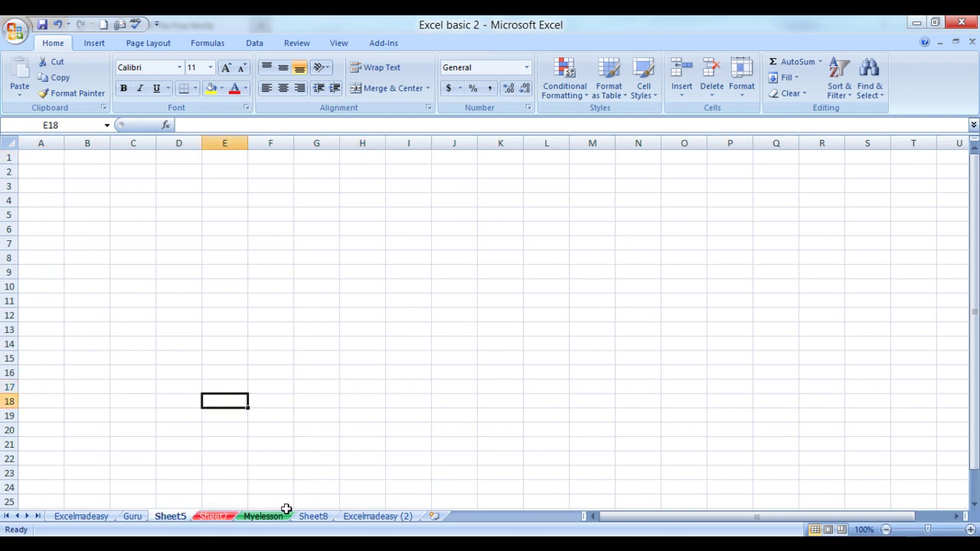
pyautogui.click(265, 517)
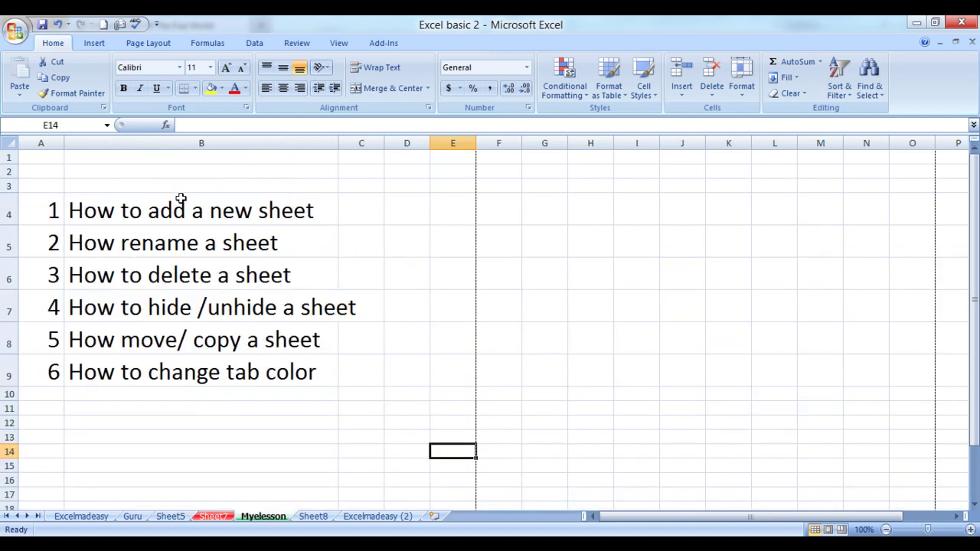